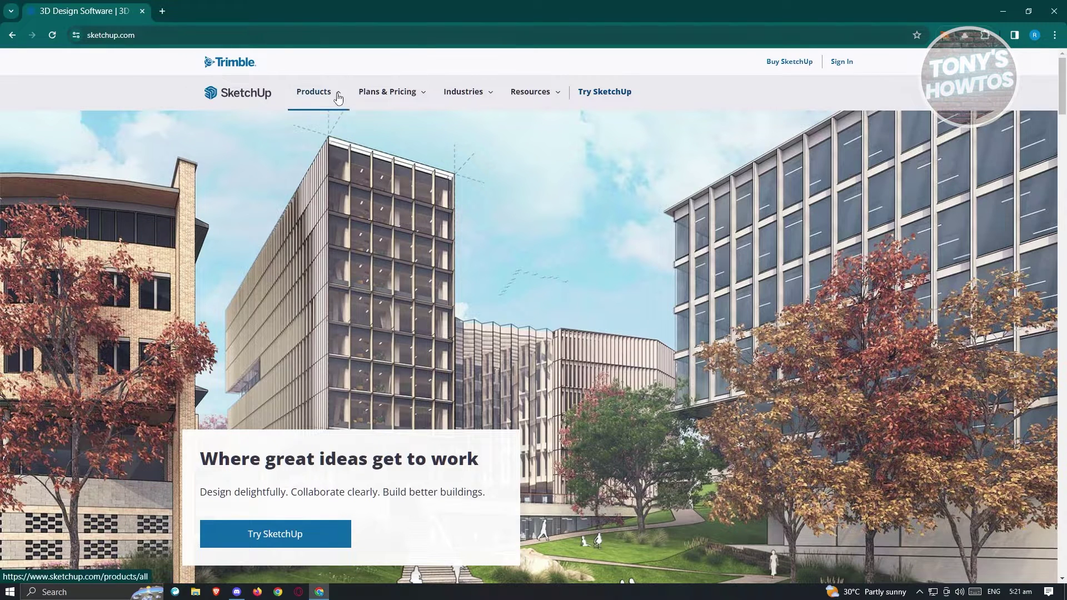
- Open the commercial-use plans and pricing page in a new browser tab and switch to it
mouse_move(338, 98)
left_click_drag(303, 200, 272, 175)
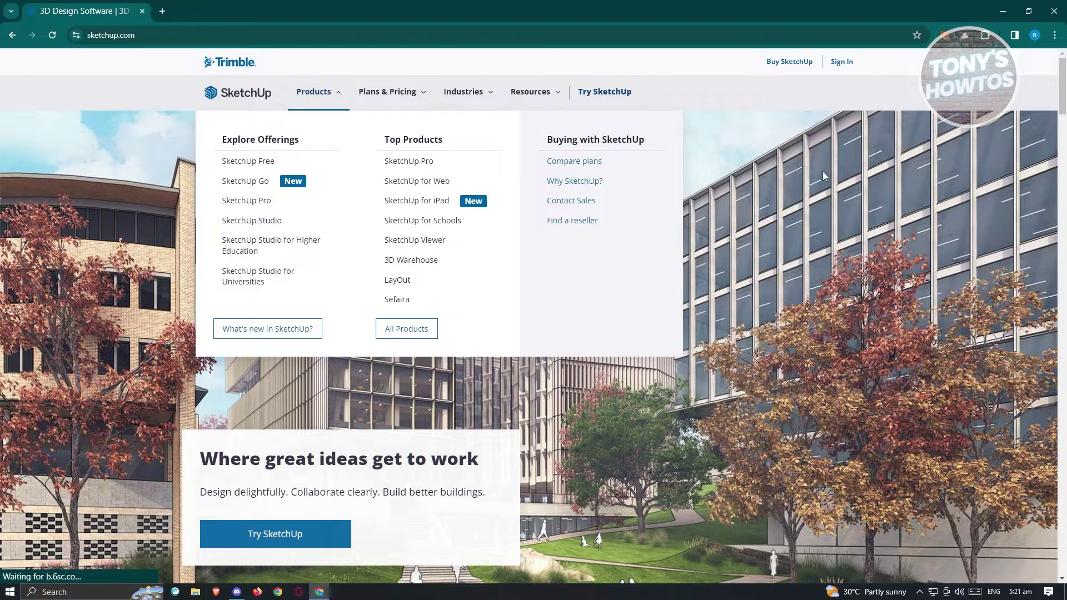
mouse_move(414, 96)
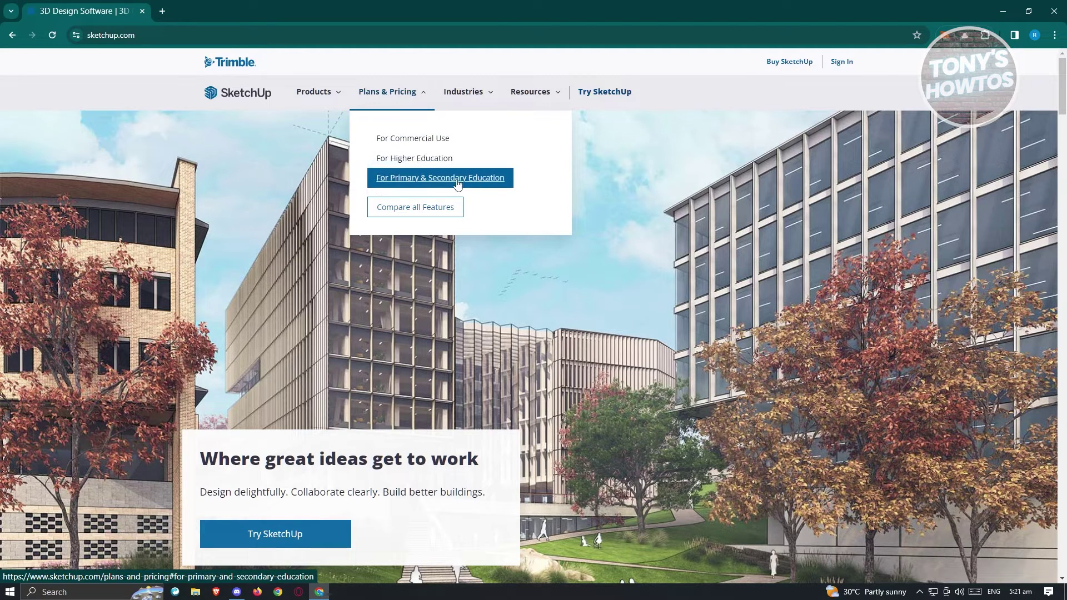
right_click(414, 144)
left_click(459, 153)
left_click(231, 6)
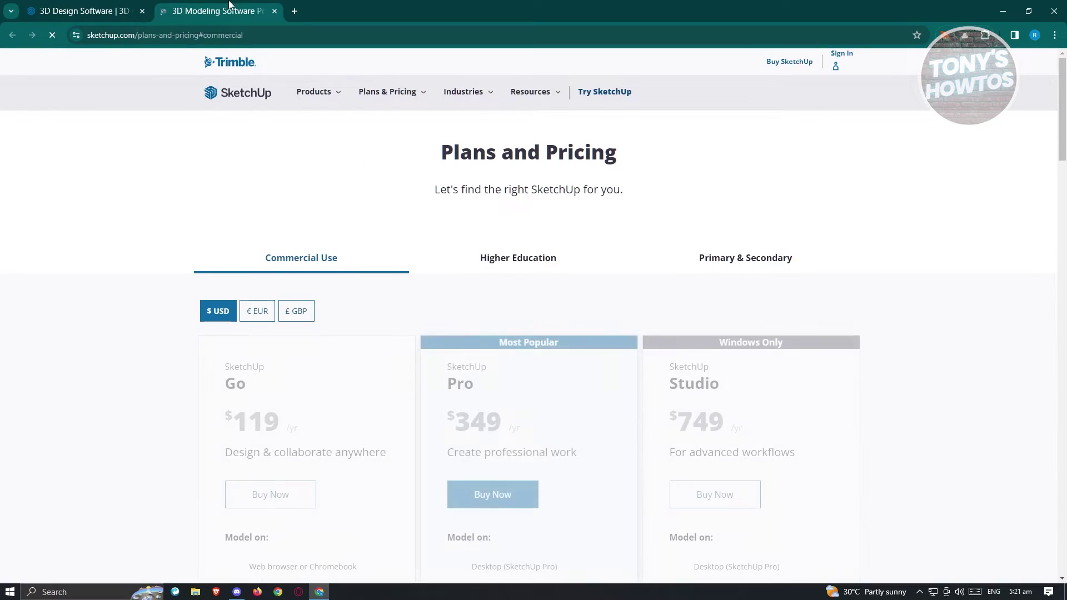
- Examine the prices and included features of the Go, Pro and Studio plans and the rest of the pricing page
scroll(283, 343, "down", 1)
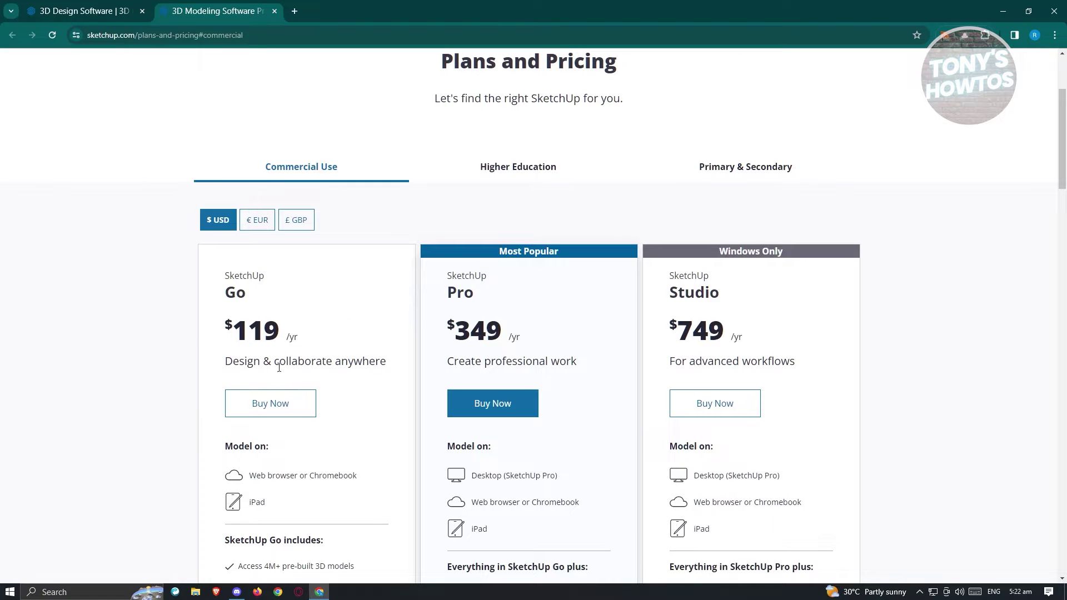
scroll(367, 337, "down", 2)
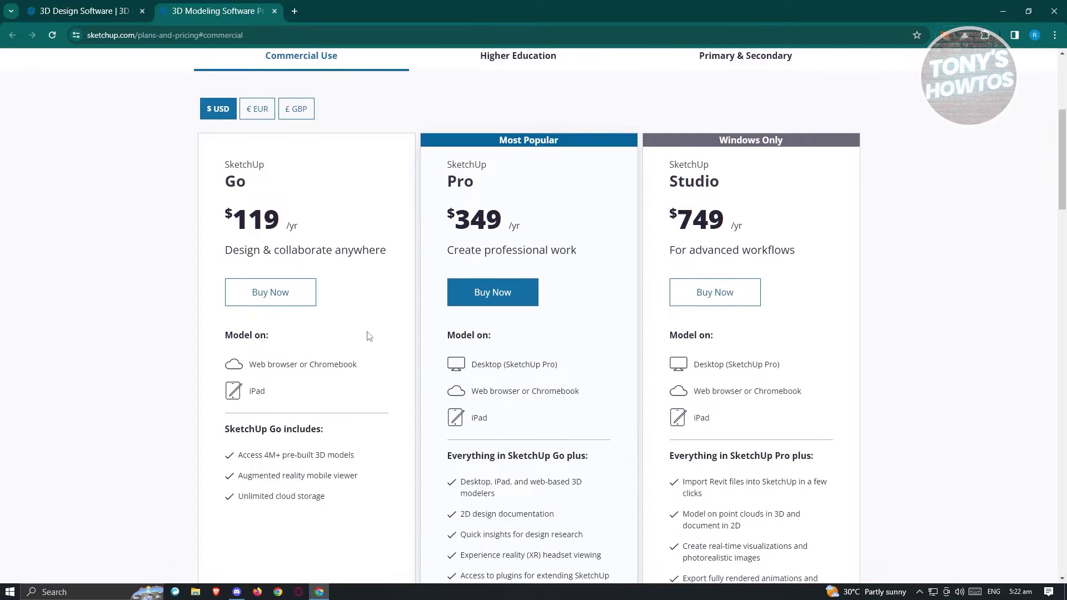
scroll(384, 225, "down", 3)
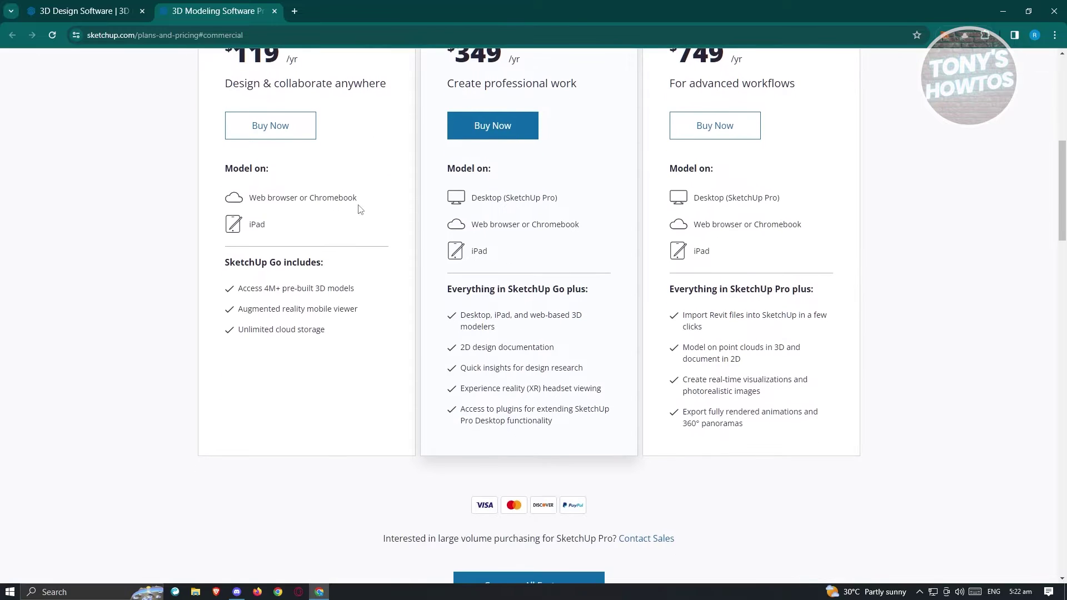
scroll(360, 208, "up", 2)
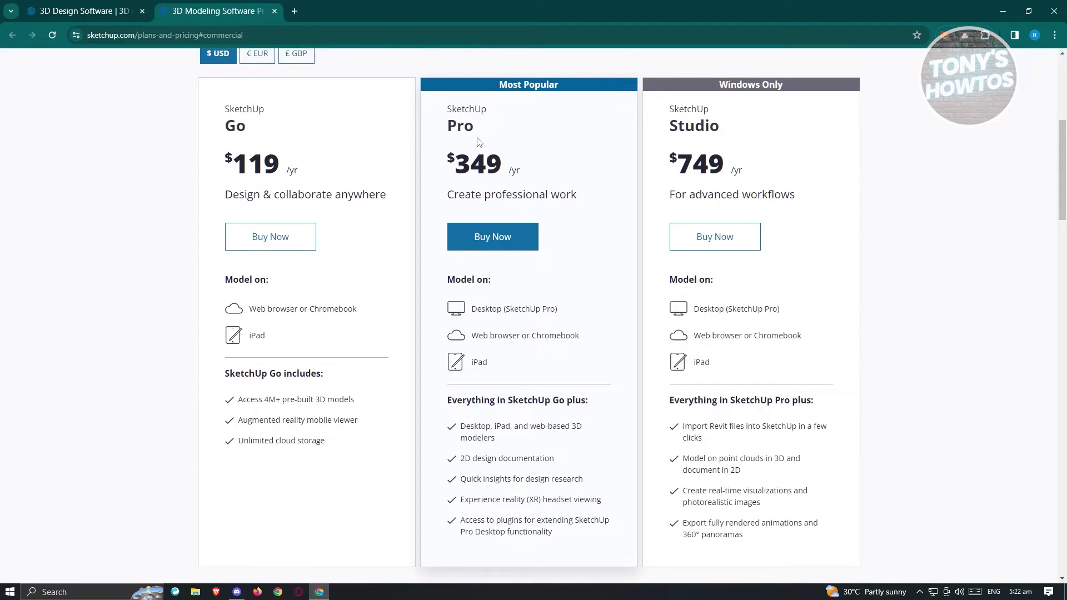
scroll(479, 139, "down", 4)
scroll(529, 366, "up", 1)
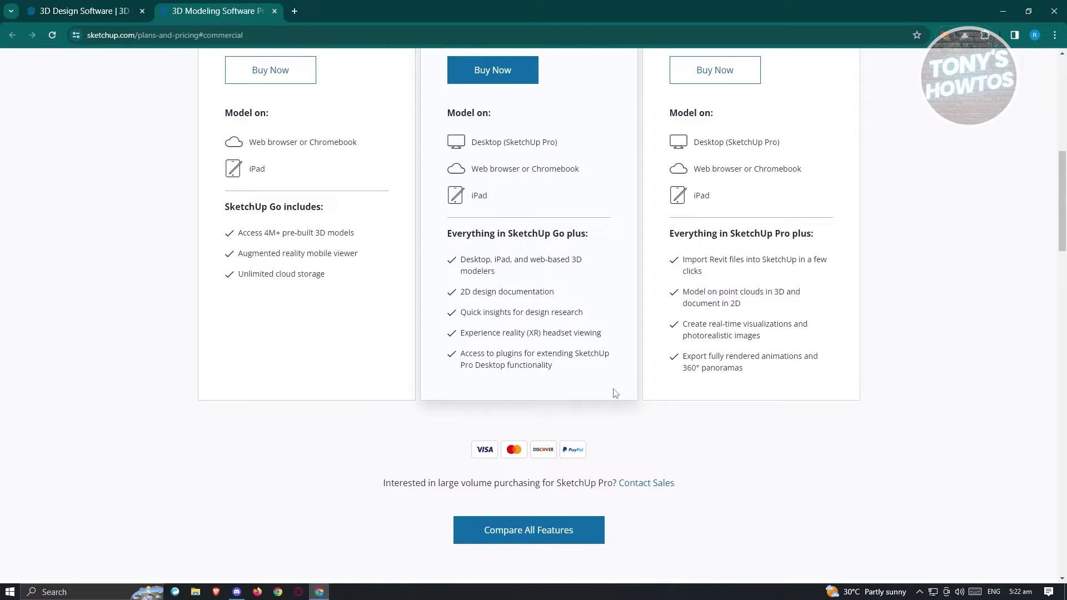
scroll(615, 342, "up", 1)
scroll(617, 344, "down", 8)
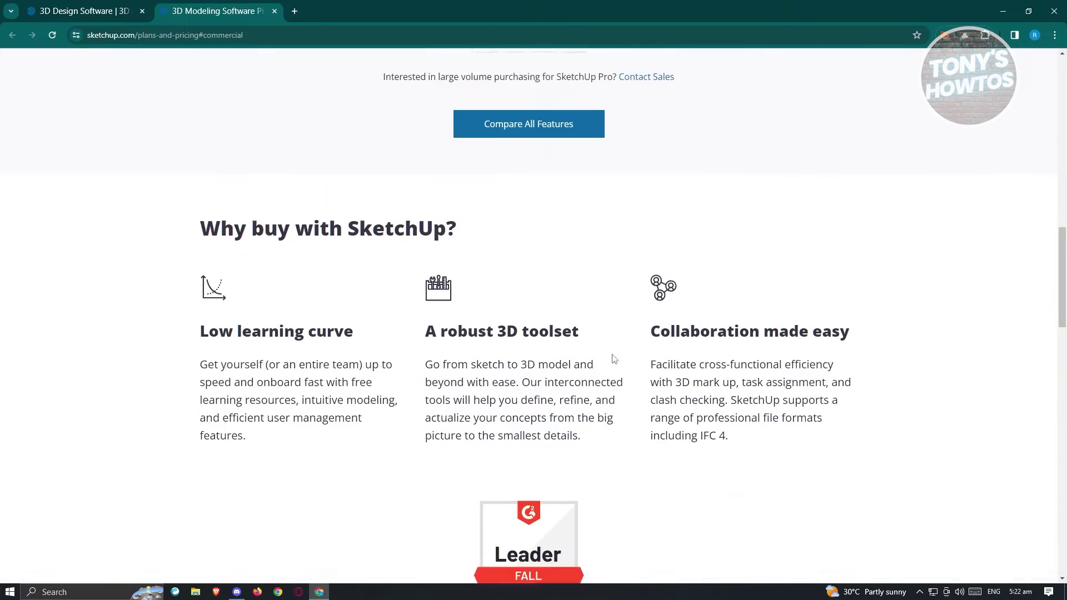
scroll(627, 356, "up", 5)
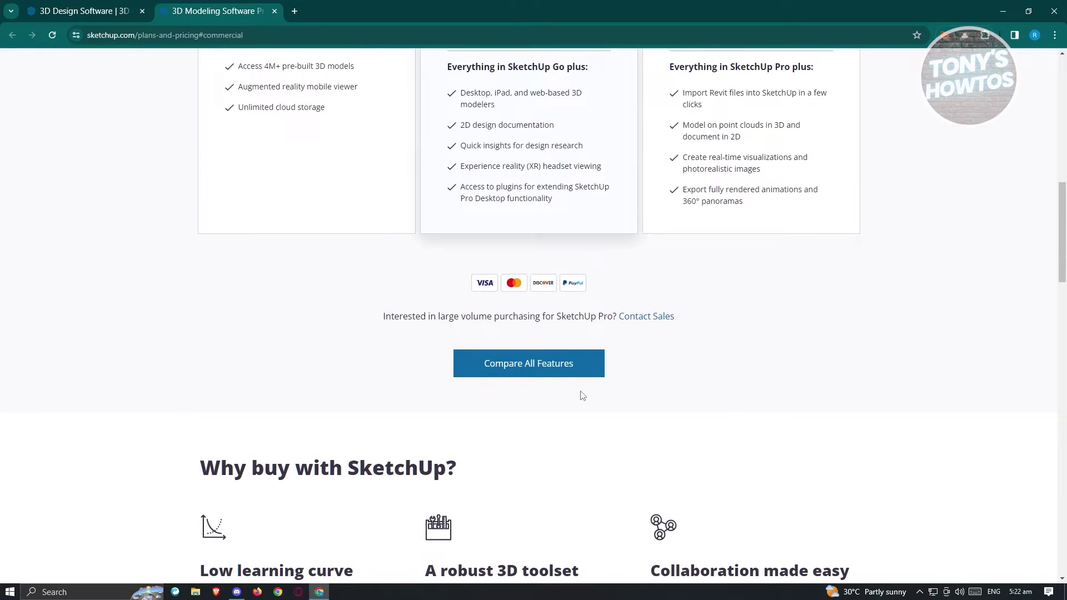
scroll(570, 378, "down", 12)
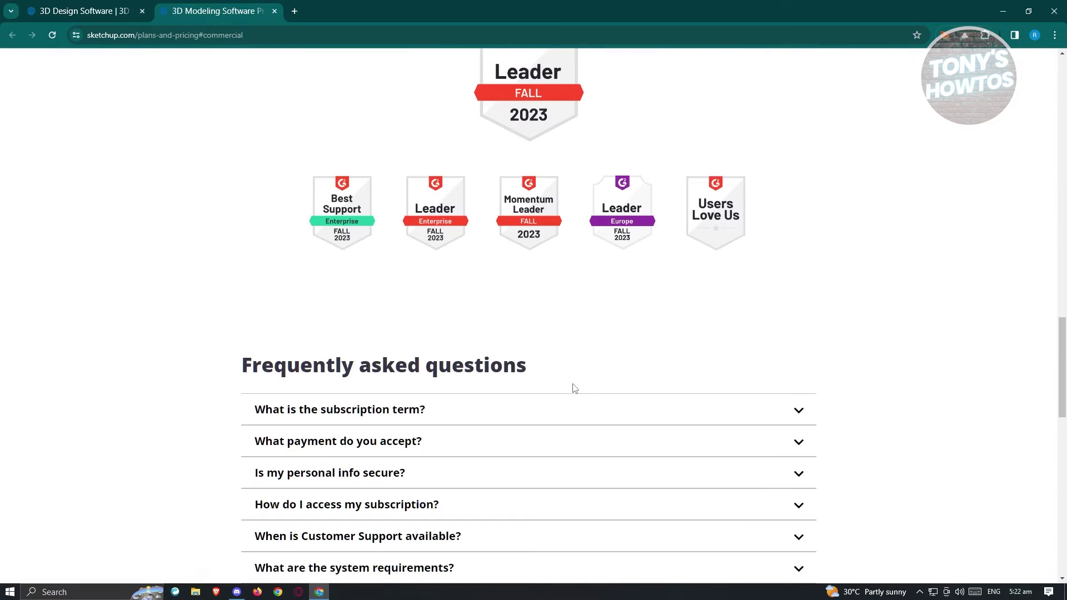
scroll(551, 407, "down", 10)
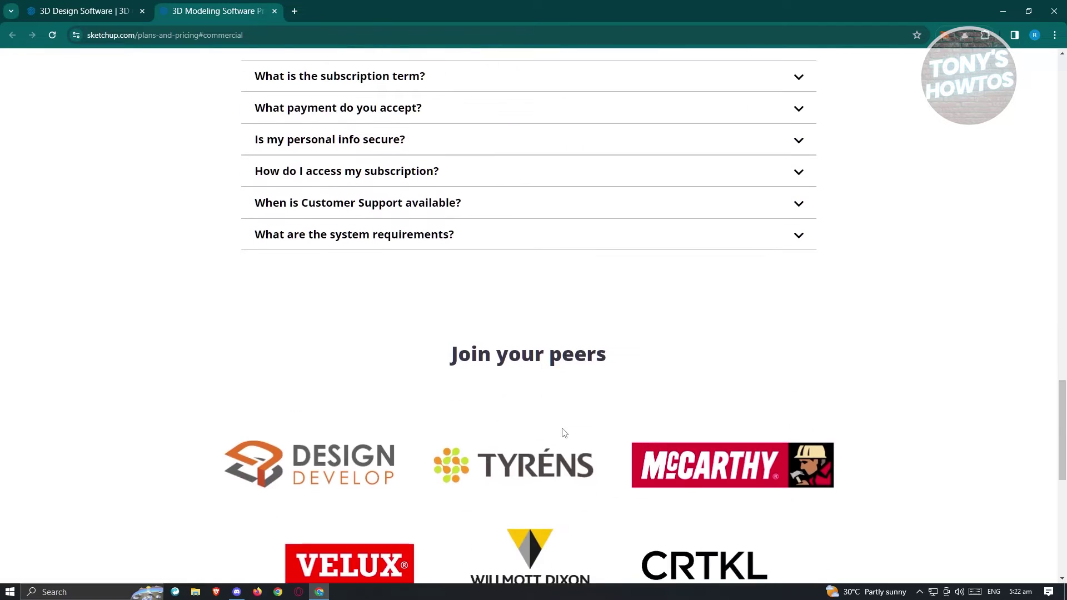
scroll(559, 409, "up", 1)
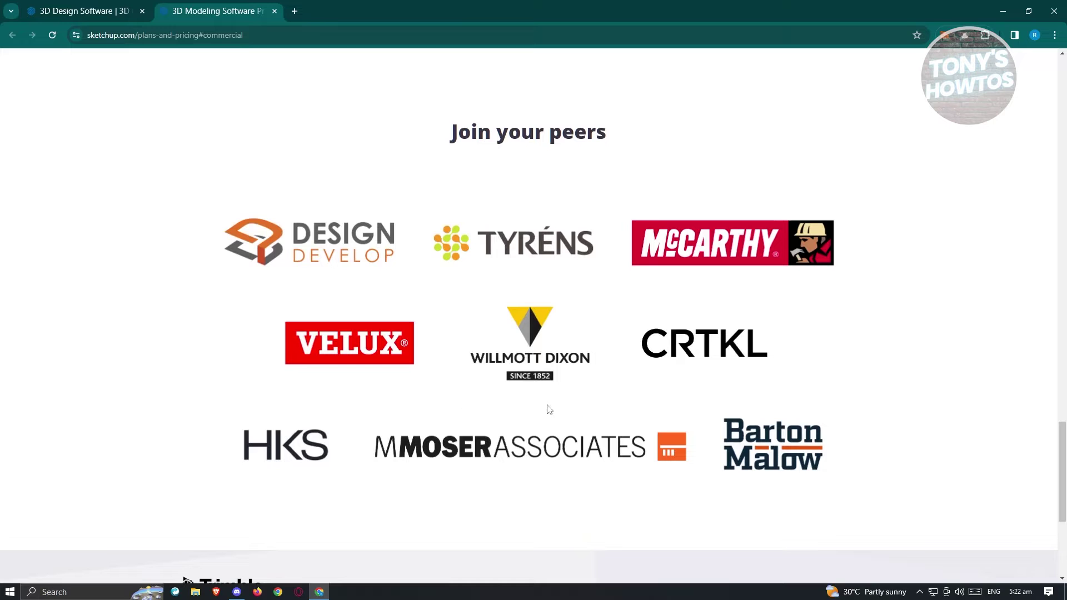
- Return to the SketchUp home page and open the Try SketchUp page
left_click(82, 11)
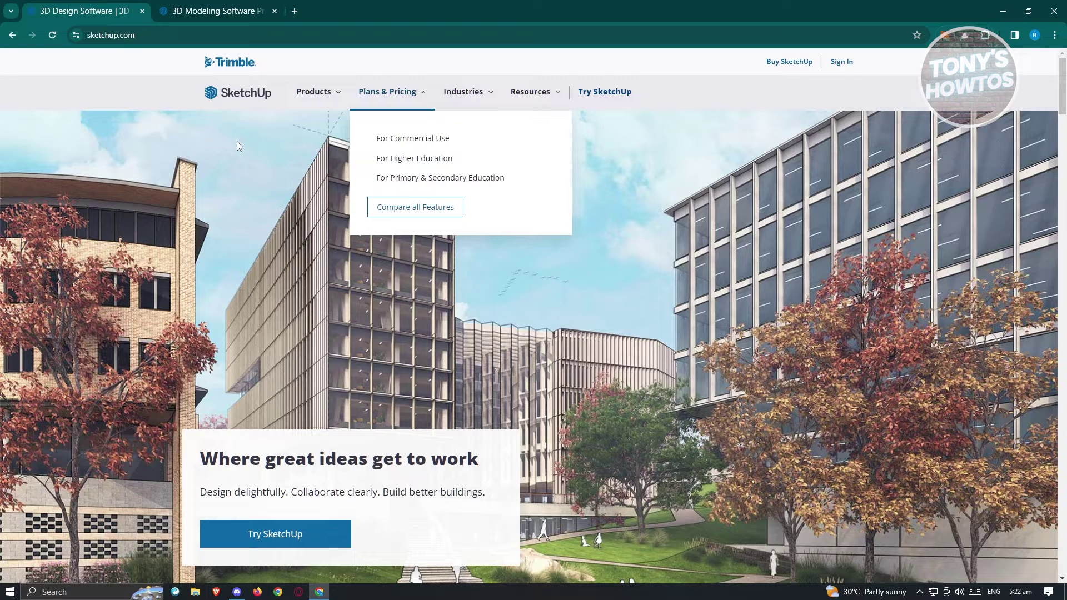
scroll(361, 281, "down", 2)
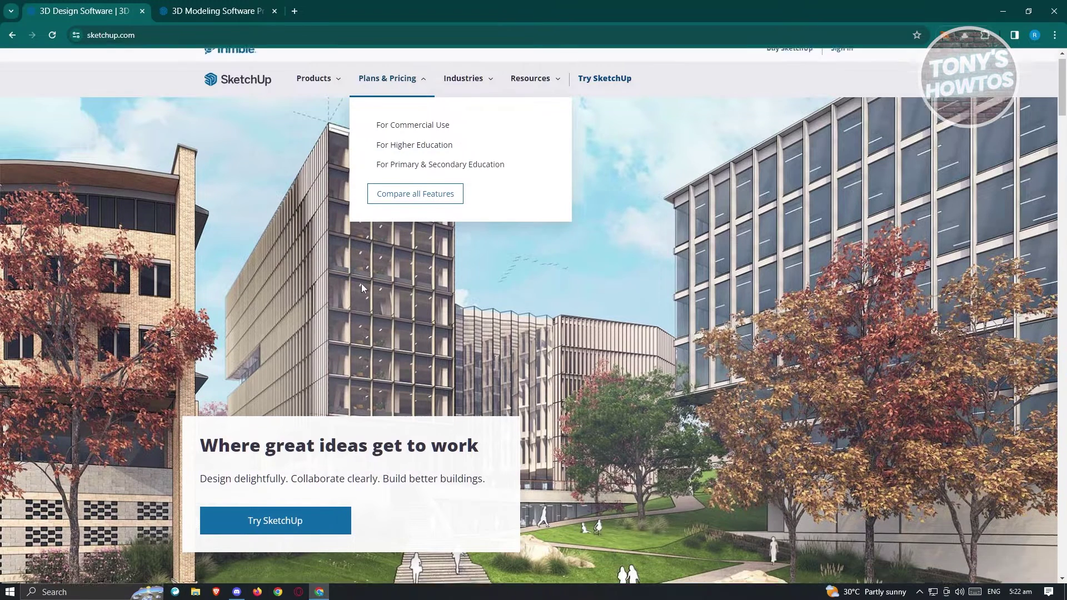
scroll(418, 233, "down", 2)
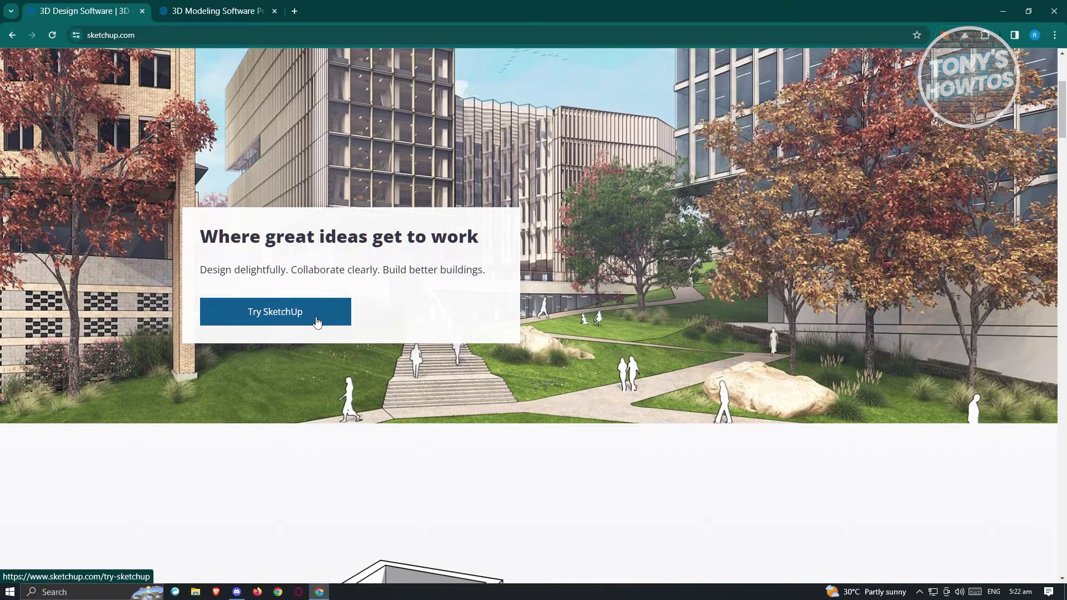
left_click(319, 322)
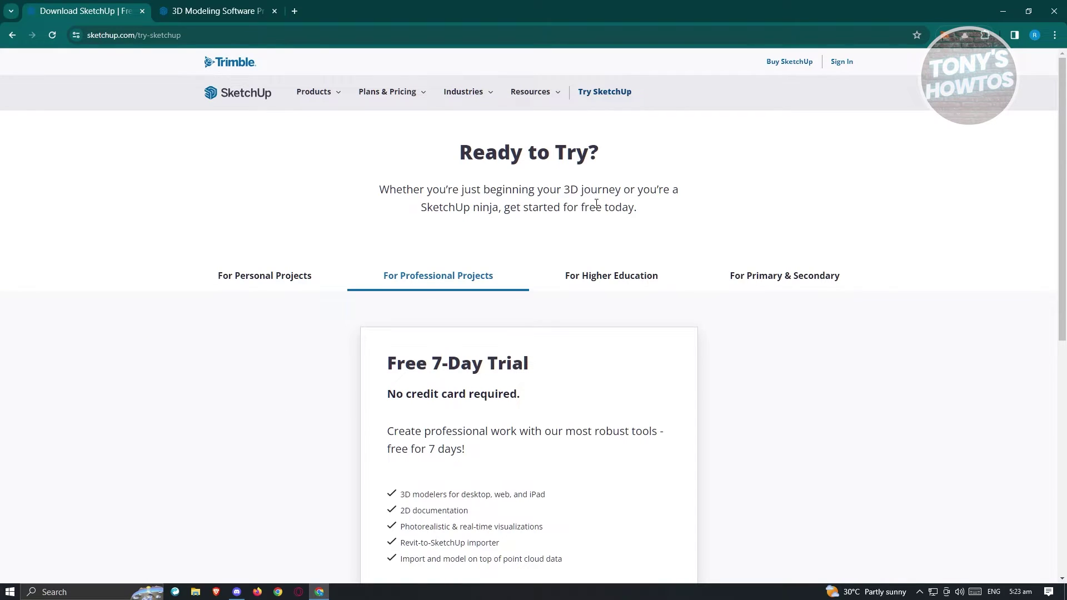
- Choose the personal projects offers and start modeling with the SketchUp Free option
scroll(723, 345, "down", 1)
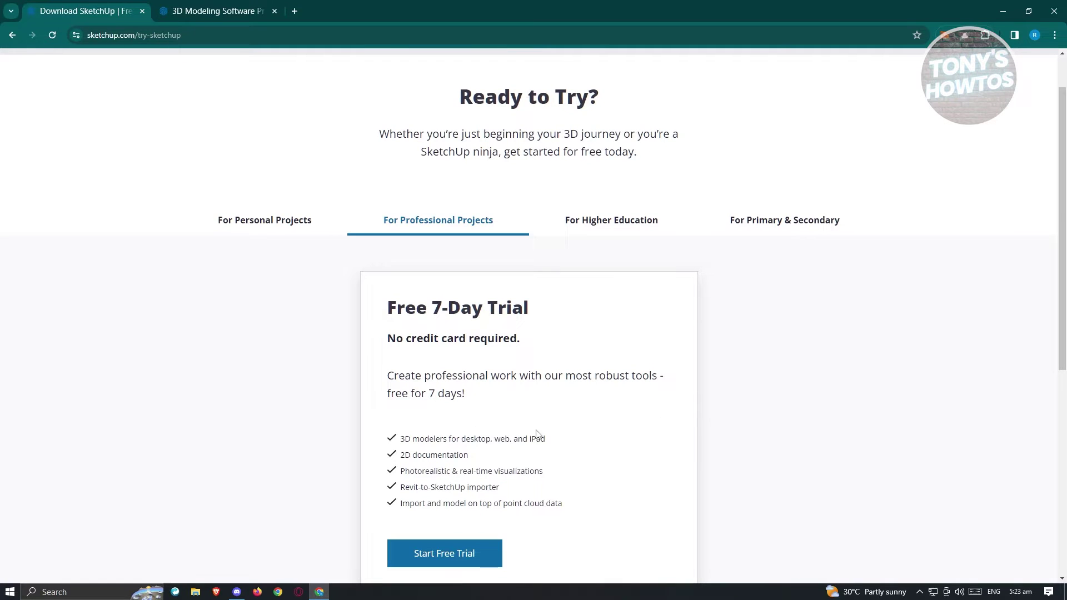
scroll(593, 436, "down", 2)
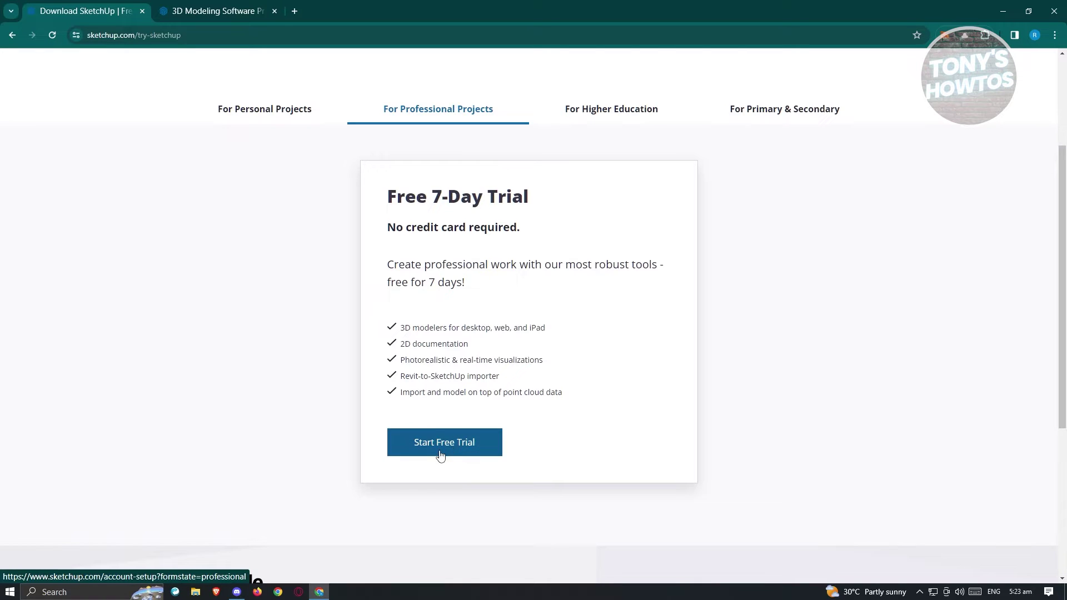
left_click(271, 114)
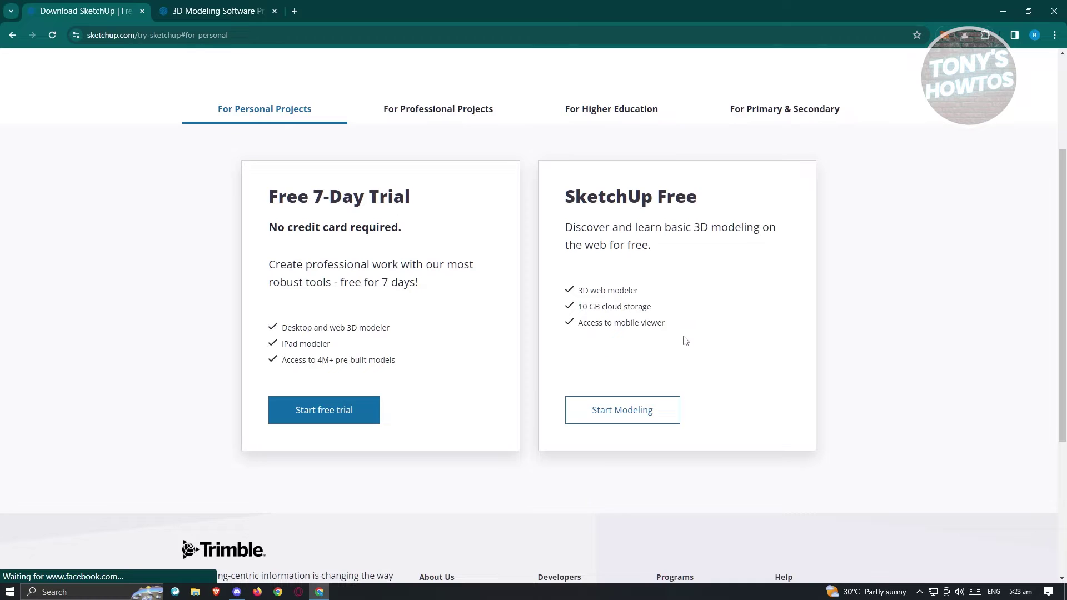
left_click(653, 424)
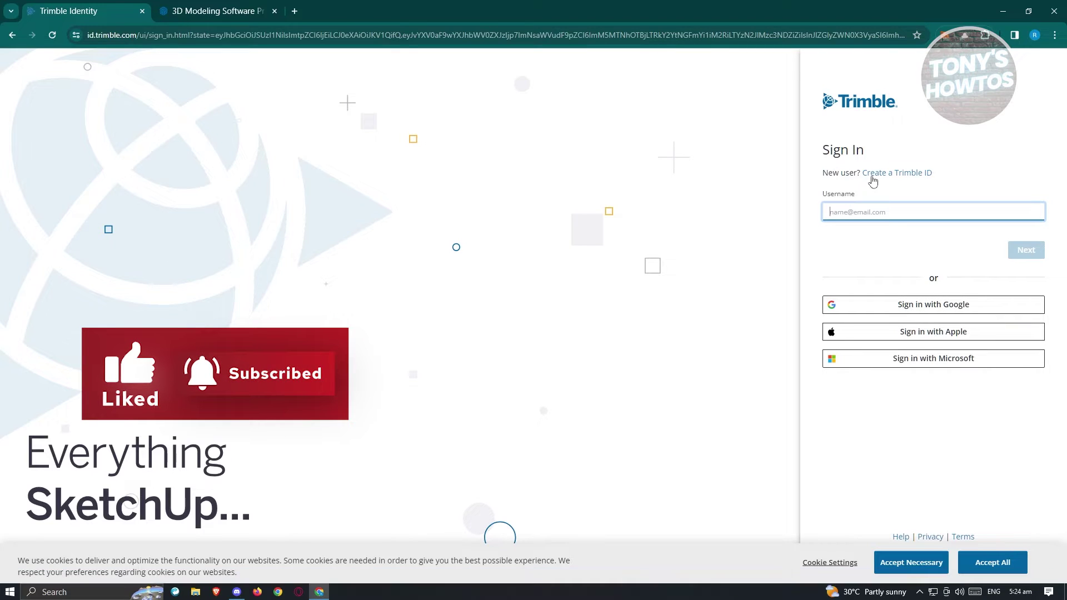
- Start creating a new Trimble ID with the region set to Everywhere else
left_click(906, 177)
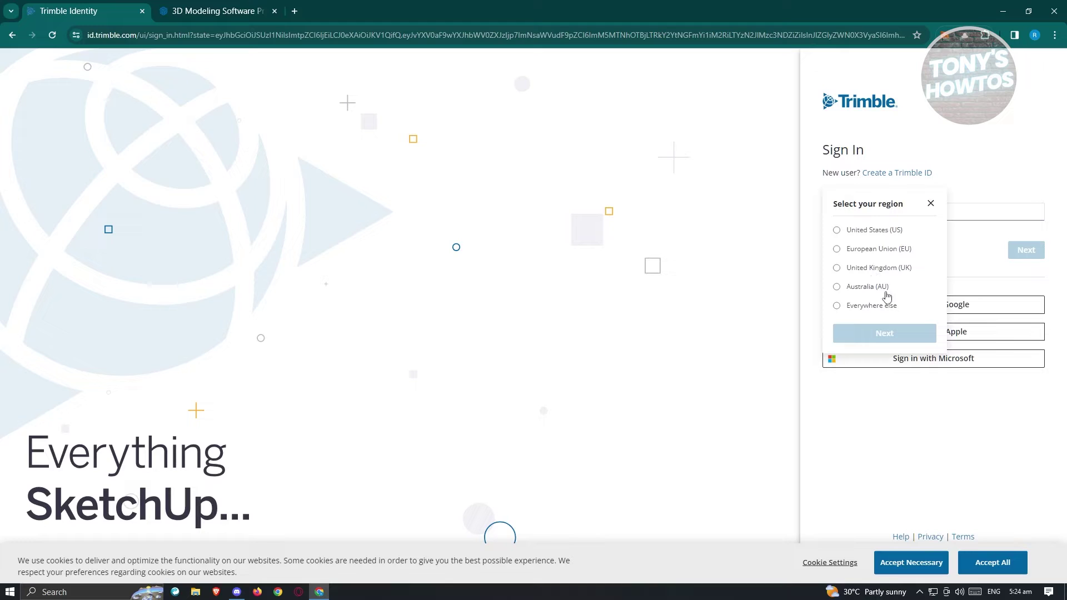
left_click(838, 307)
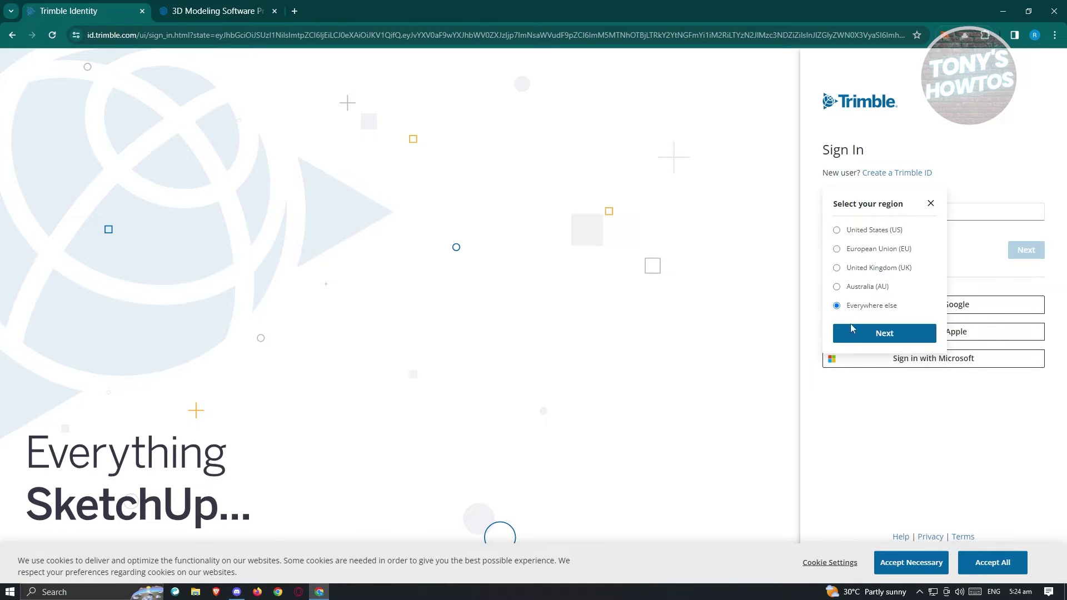
left_click(901, 336)
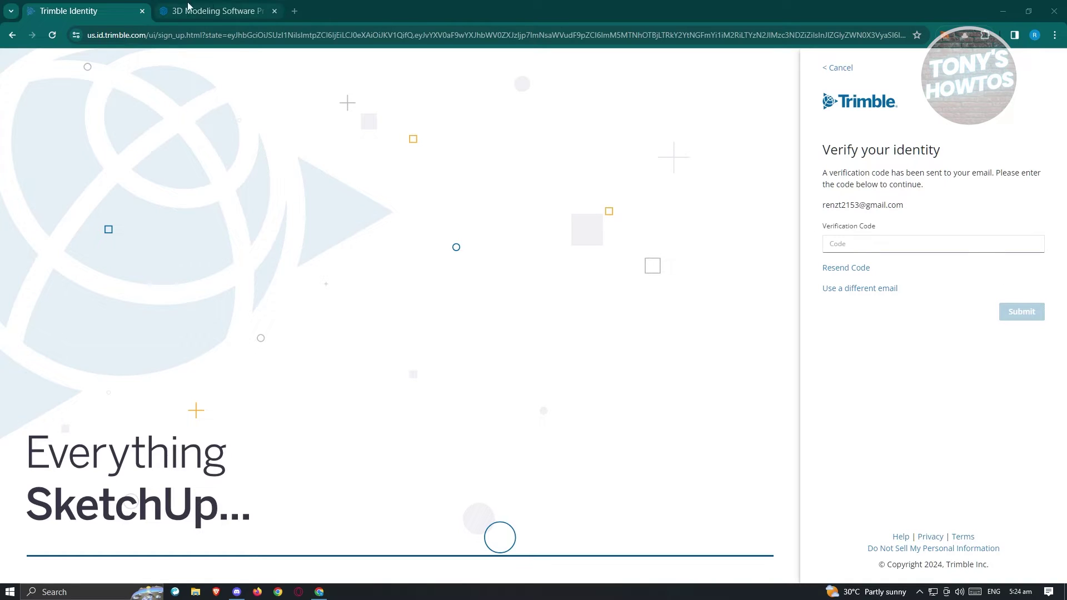
- Open Gmail in a new browser tab and open the Trimble Identity verification code message
left_click(295, 11)
type("gmai")
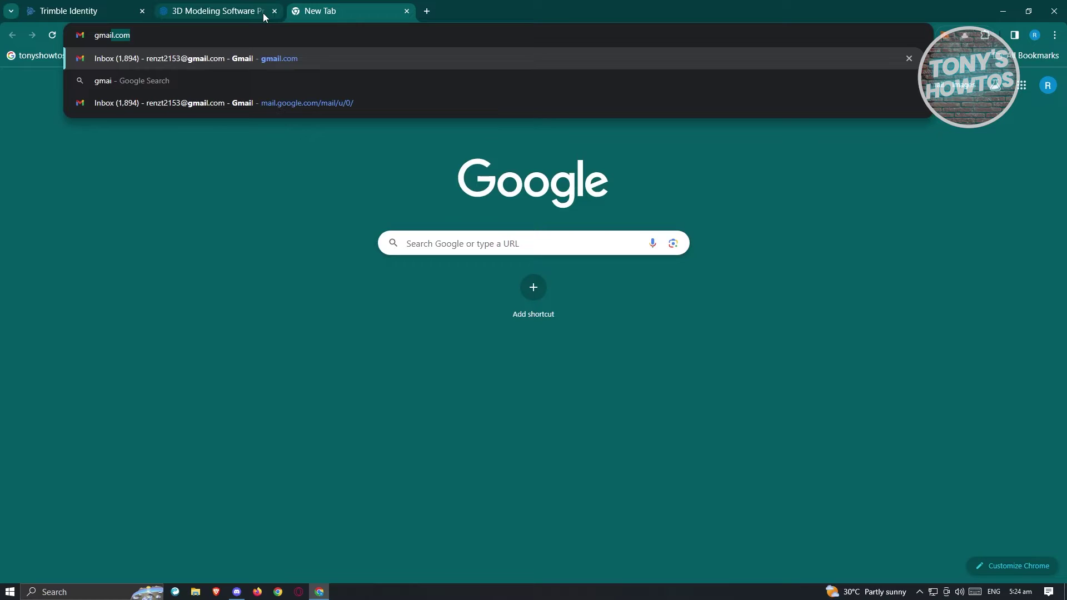
key("Return")
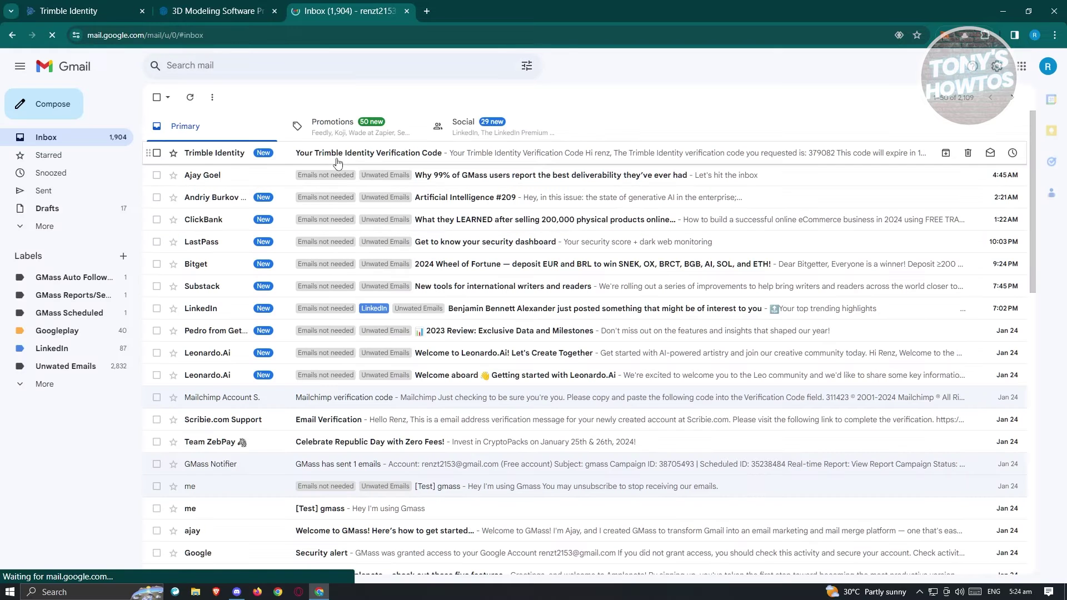
left_click(230, 154)
- Try to transfer the verification code from the e-mail to the Trimble sign-up form
left_click_drag(489, 344, 450, 344)
key("ctrl+1")
key("ctrl+v")
key("ctrl+a")
- Copy the verification code from the Trimble e-mail, paste it into the Verification Code field and submit it
left_click(332, 4)
left_click_drag(487, 346, 449, 340)
right_click(455, 338)
left_click(494, 355)
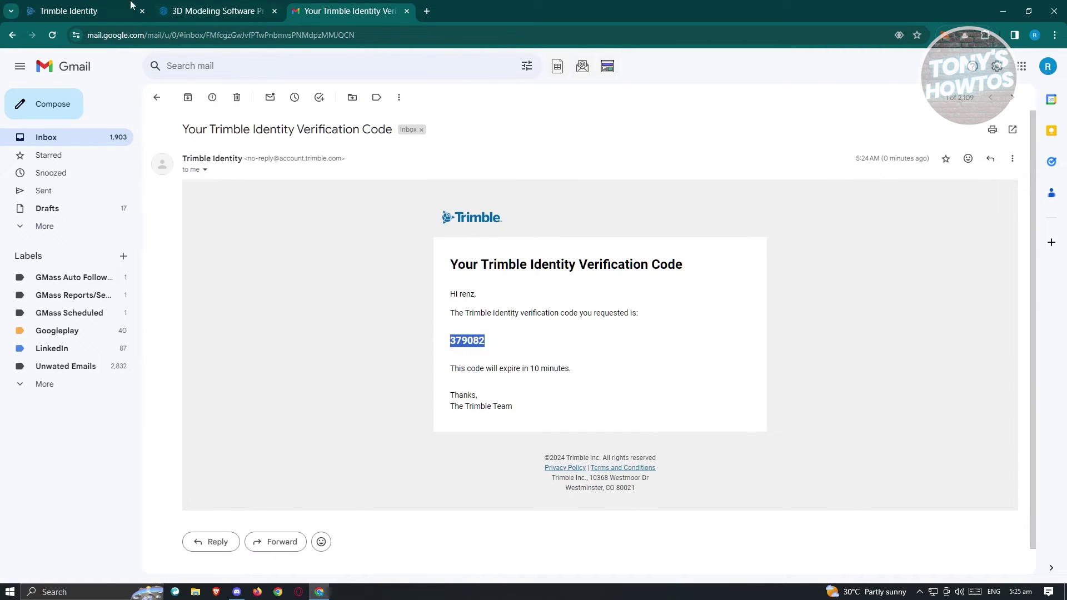
left_click(149, 12)
left_click(871, 249)
key("ctrl+v")
left_click(1019, 312)
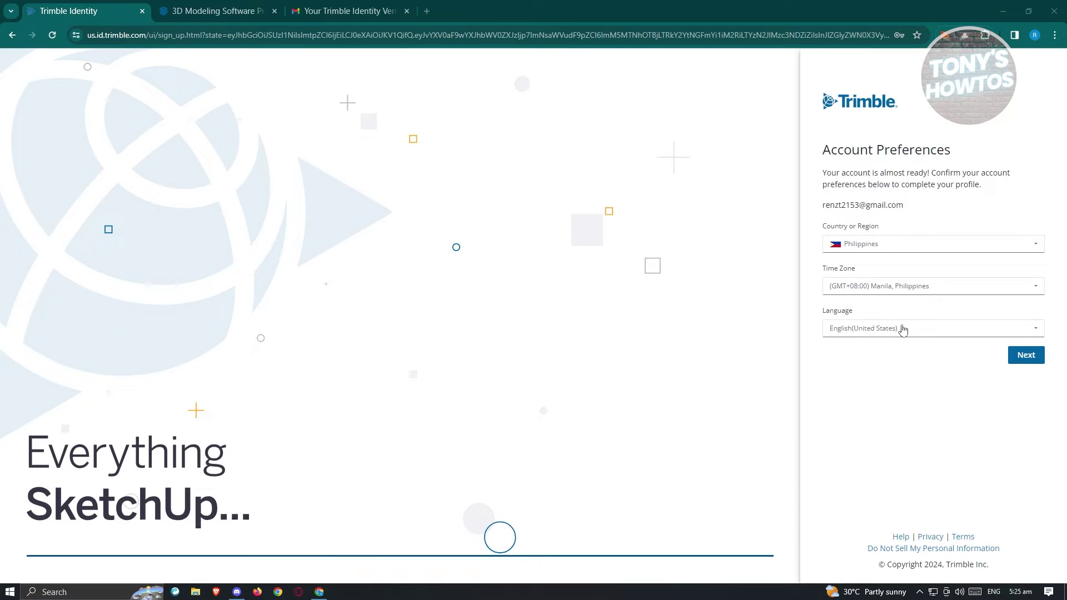
- Accept the preset country, time zone and language preferences, and postpone enabling multi-factor authentication
left_click(1026, 354)
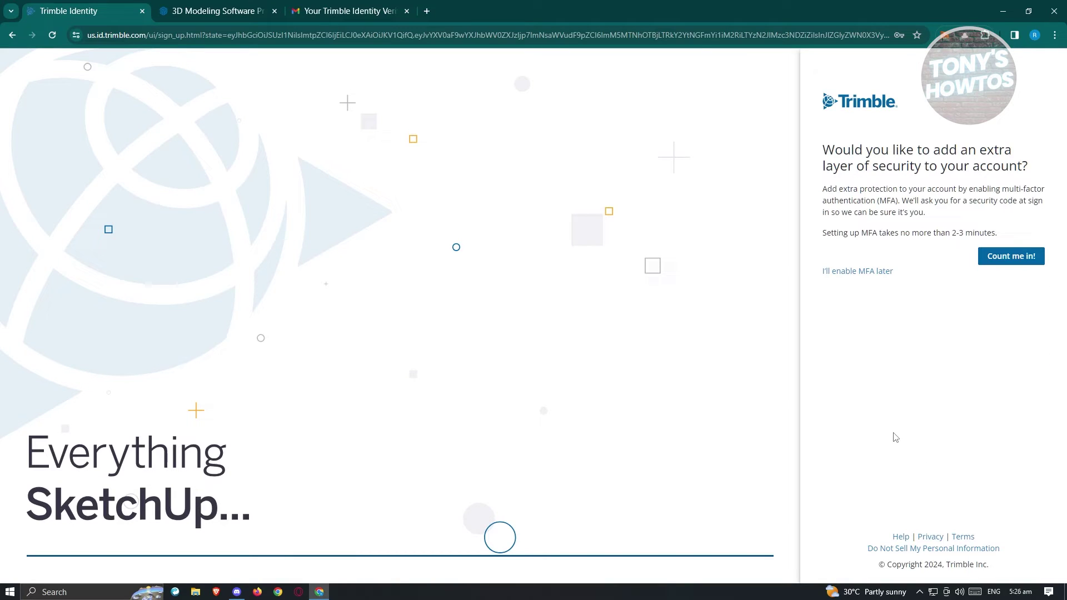
left_click(882, 275)
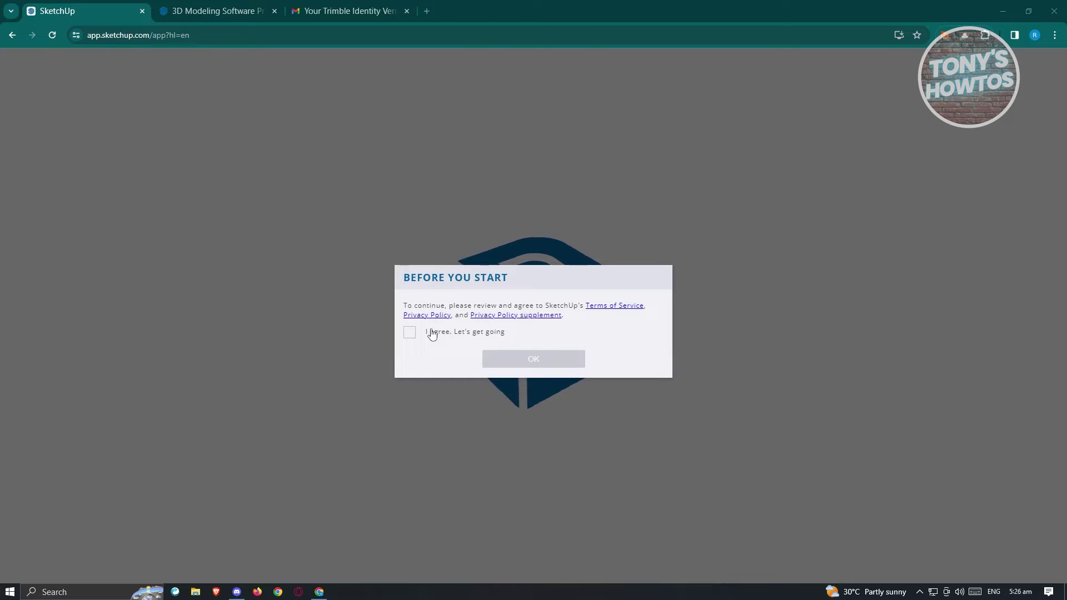
- Agree to SketchUp's Terms of Service and Privacy Policy and continue to the web app's home page
left_click(415, 334)
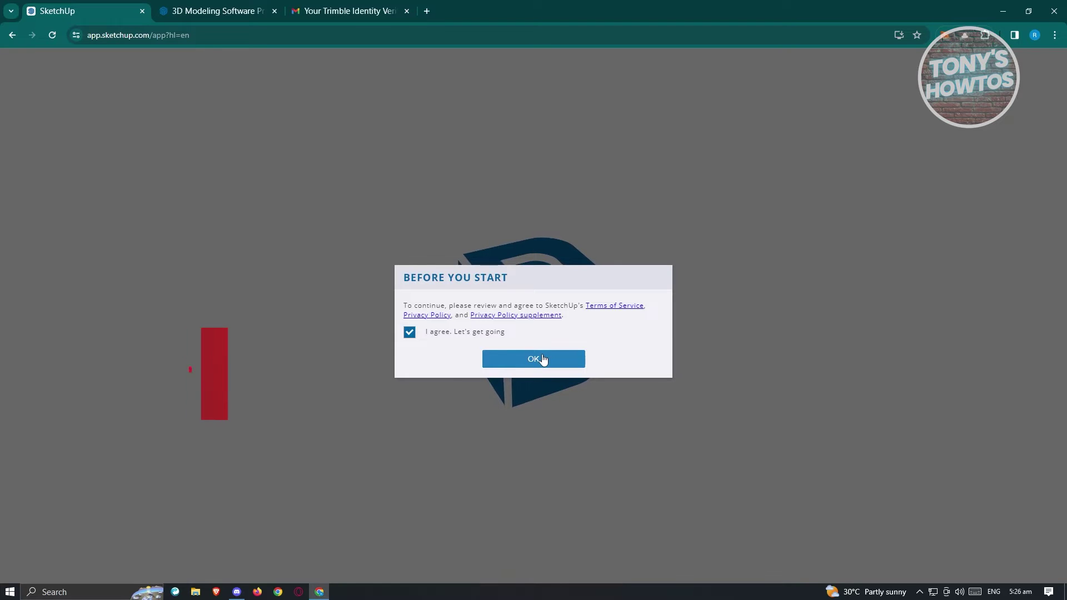
left_click(543, 360)
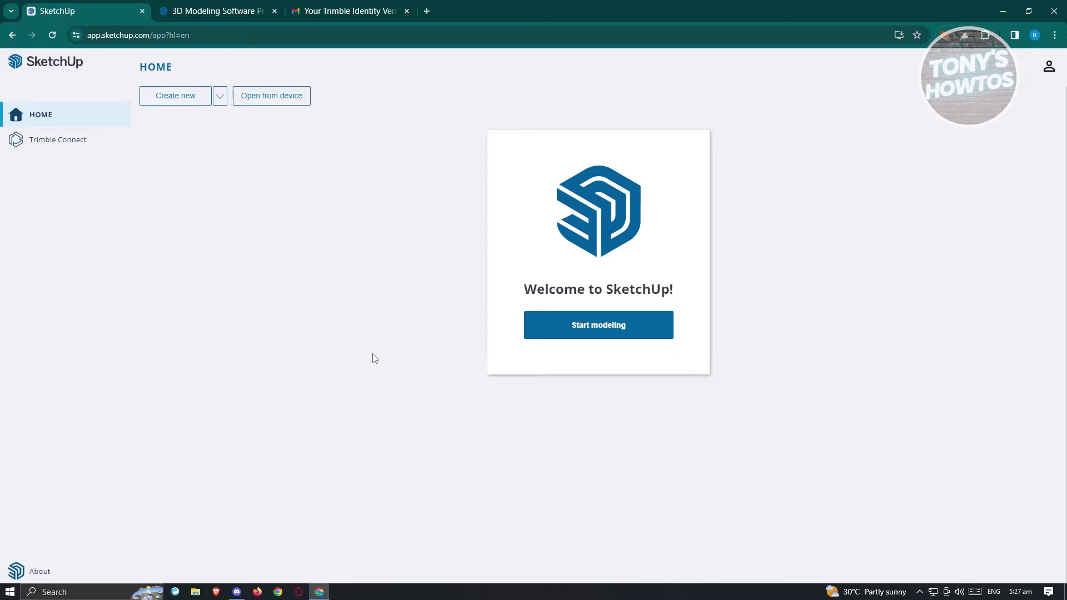
- Open the file chooser for loading an SKP file from the device, and cancel it
left_click(284, 98)
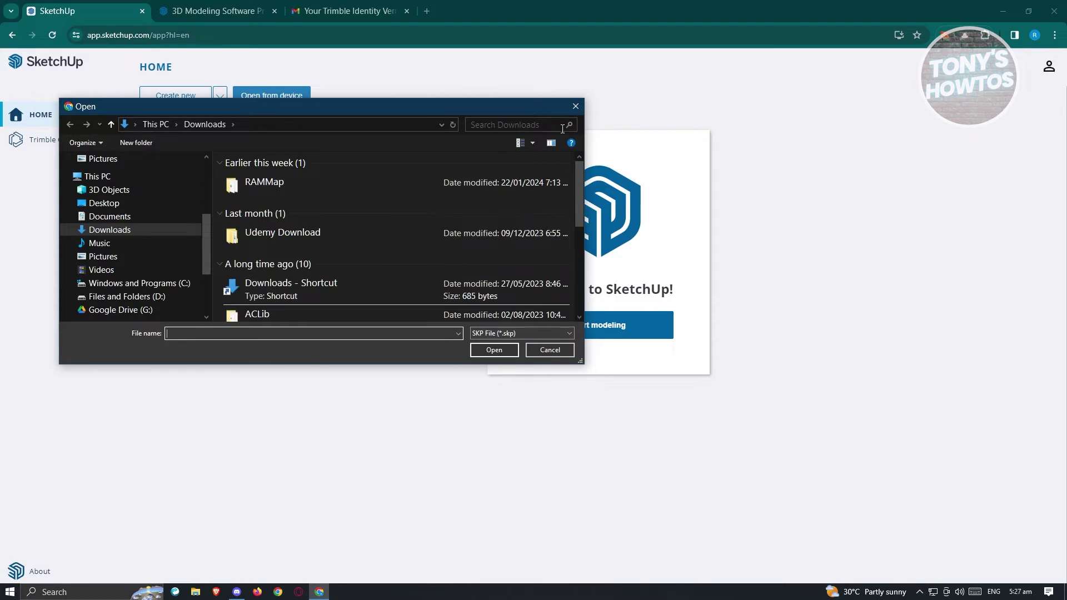
left_click(576, 106)
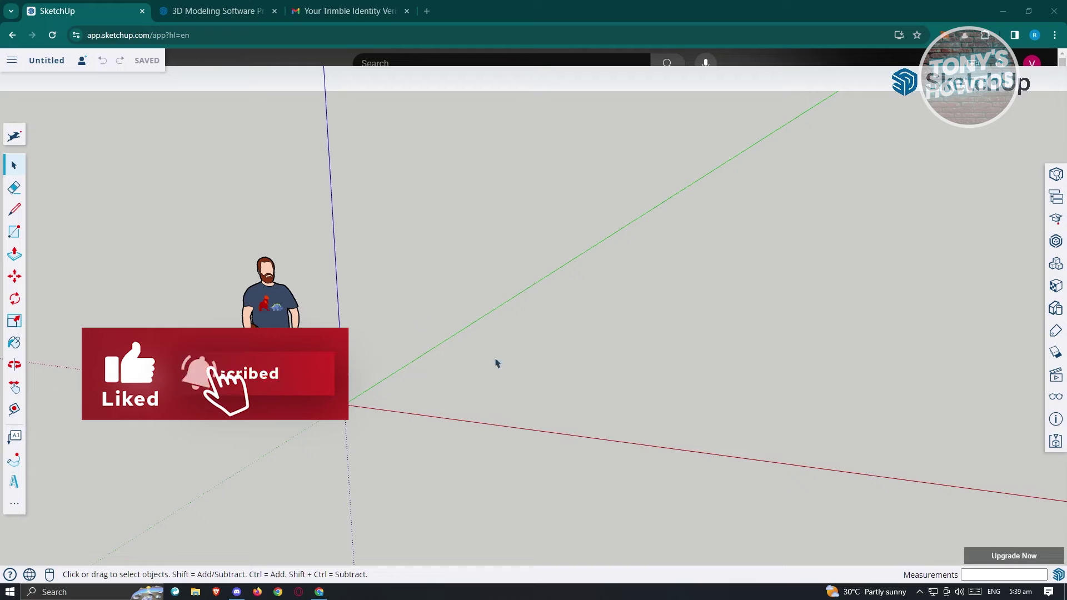
scroll(665, 269, "down", 2)
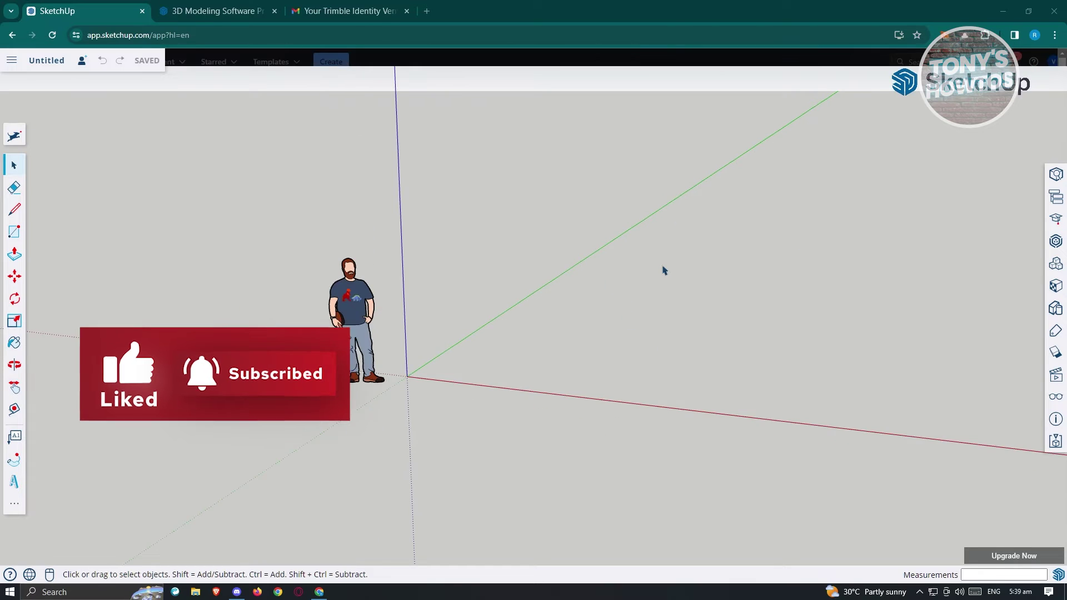
- Draw a line about 19' 8" long from the origin along the green axis
scroll(665, 276, "up", 1)
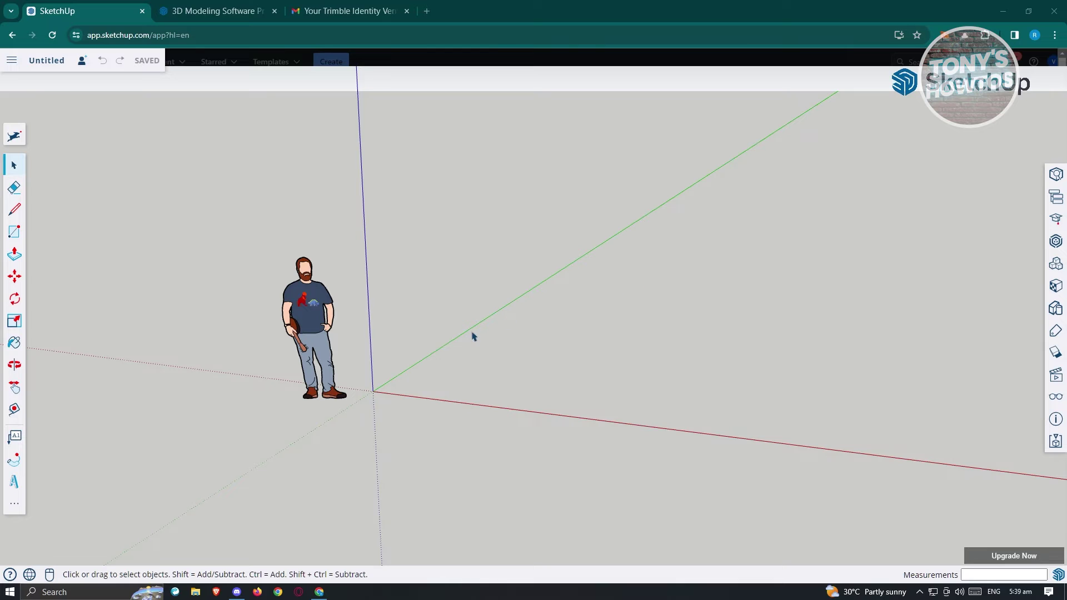
key("o")
left_click_drag(456, 336, 385, 365)
key("space")
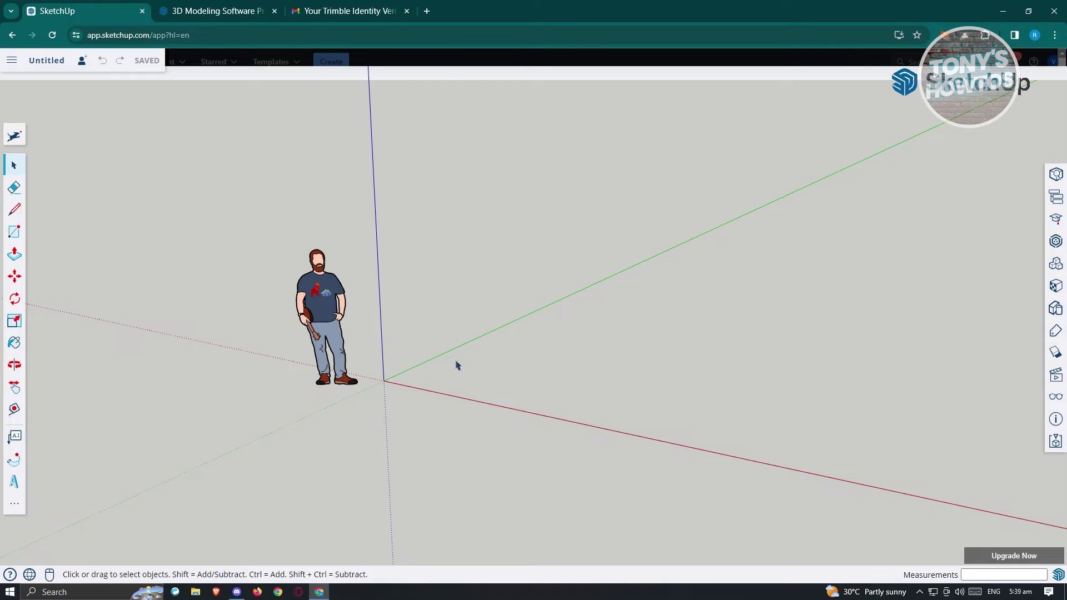
middle_click_drag(532, 256, 504, 305)
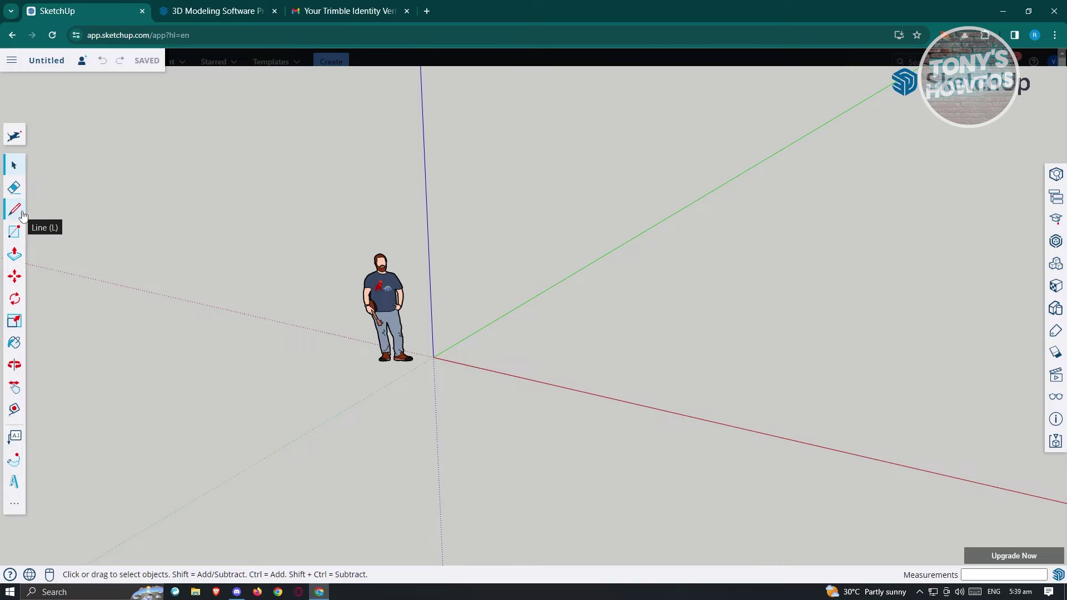
left_click(15, 210)
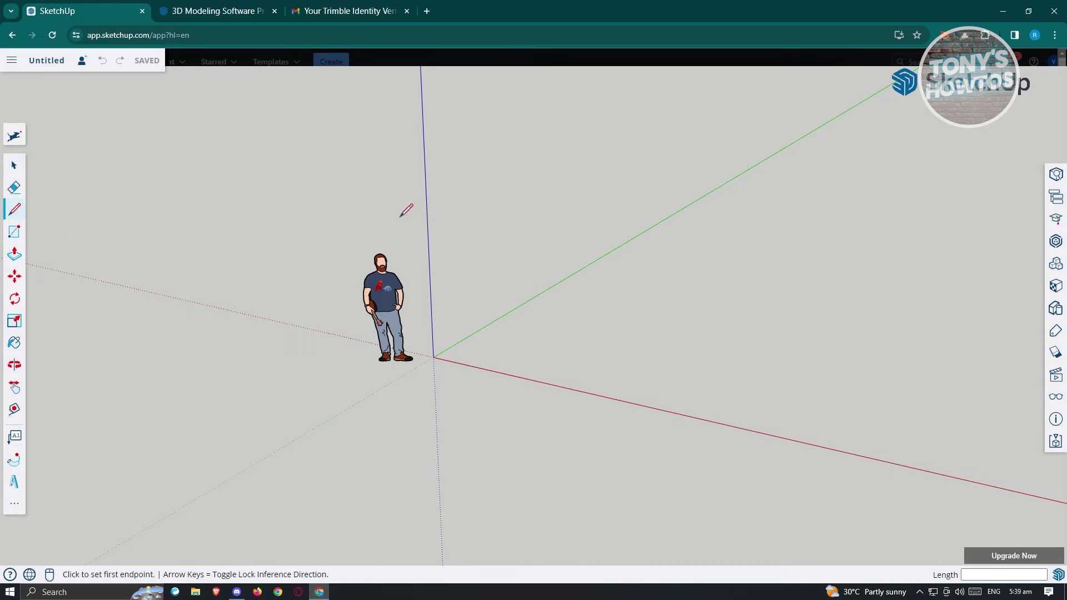
left_click(434, 357)
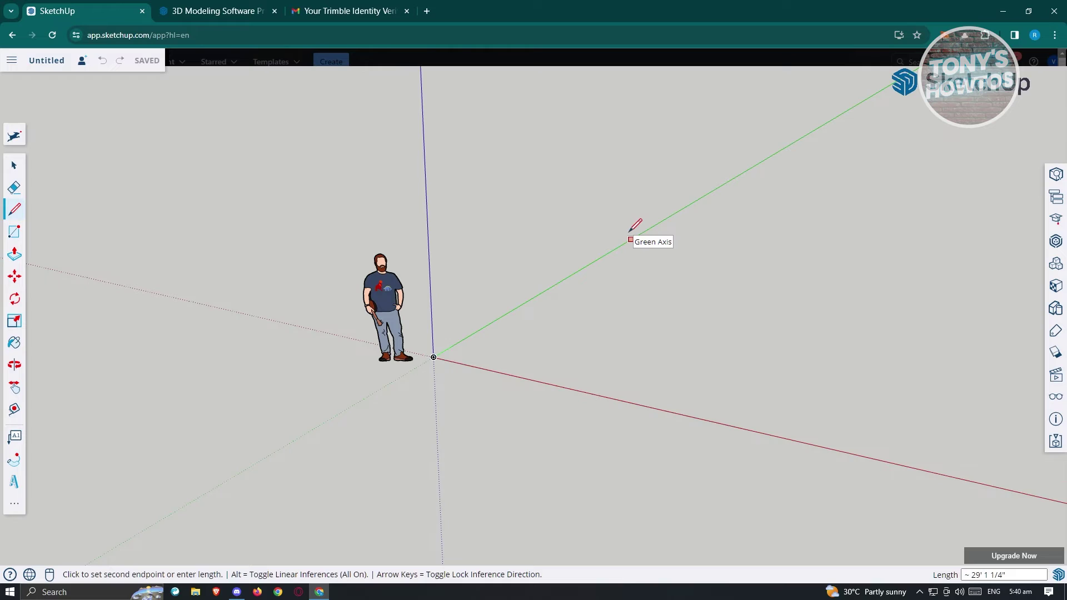
left_click(584, 266)
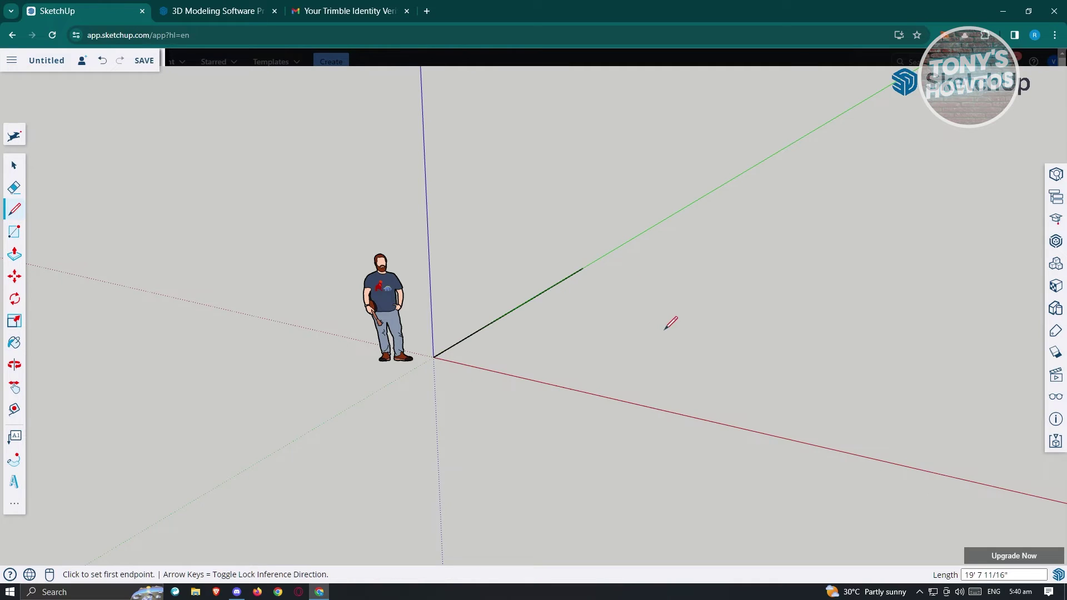
- Close a four-sided ground face with lines about 11' 9", 19' 8" and 11' 9" long, ending at the origin along the red axis
left_click(585, 267)
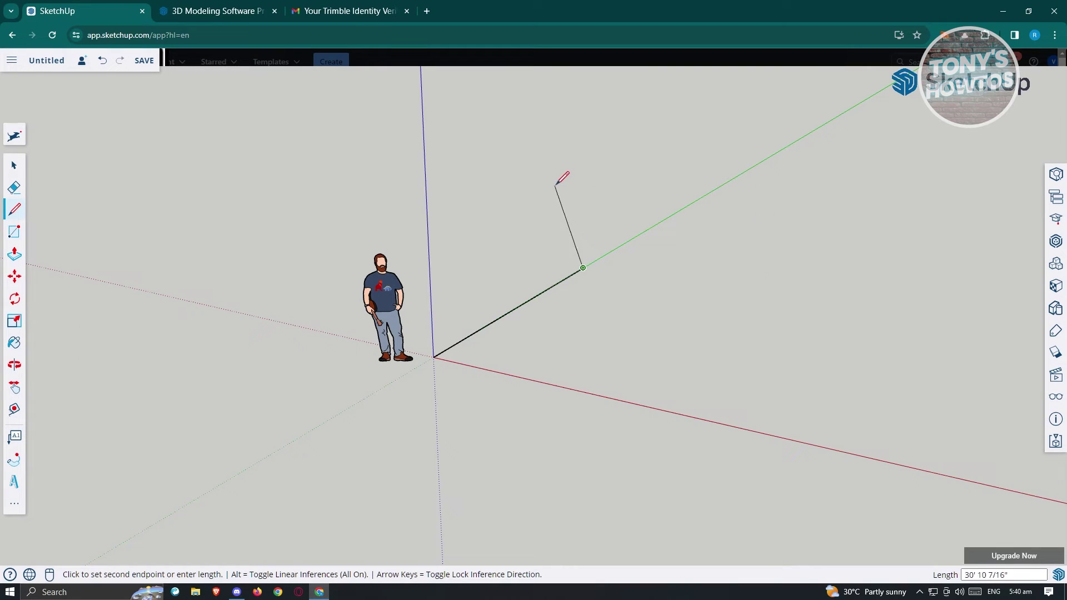
double_click(736, 292)
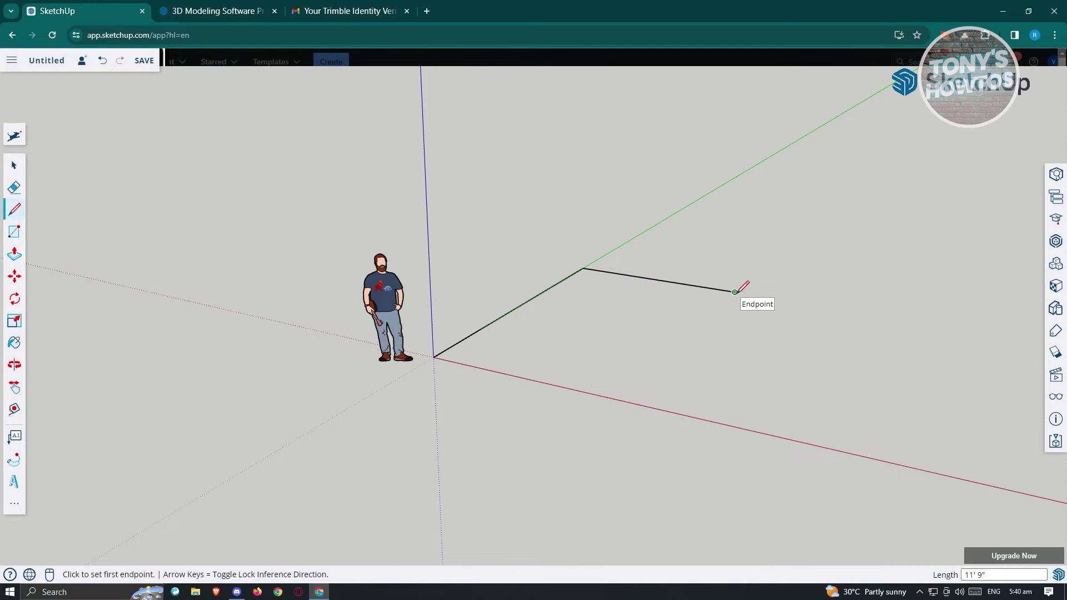
left_click(736, 291)
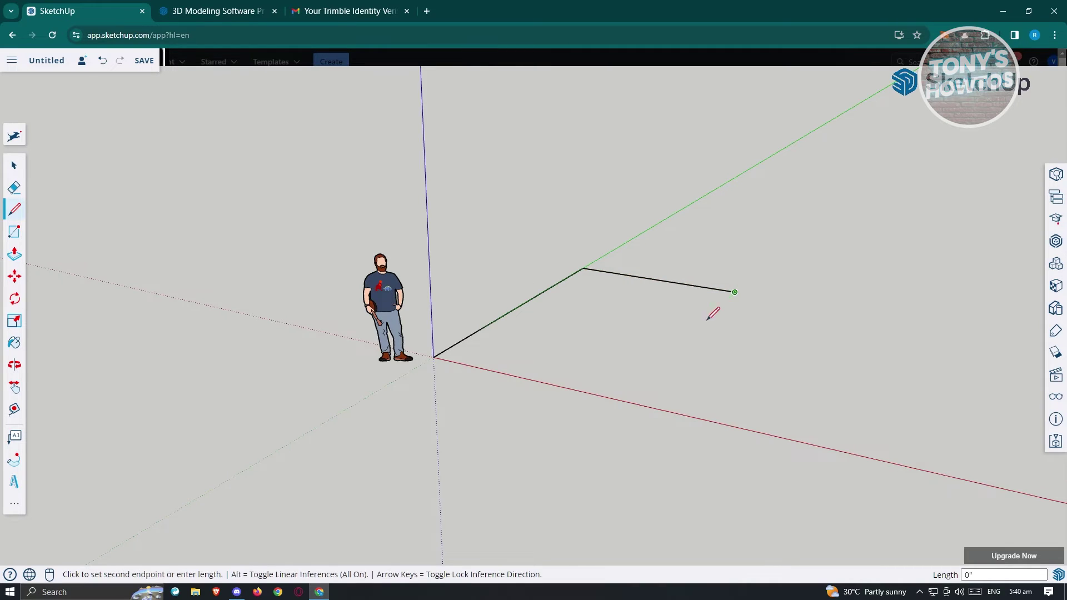
double_click(625, 400)
left_click(624, 400)
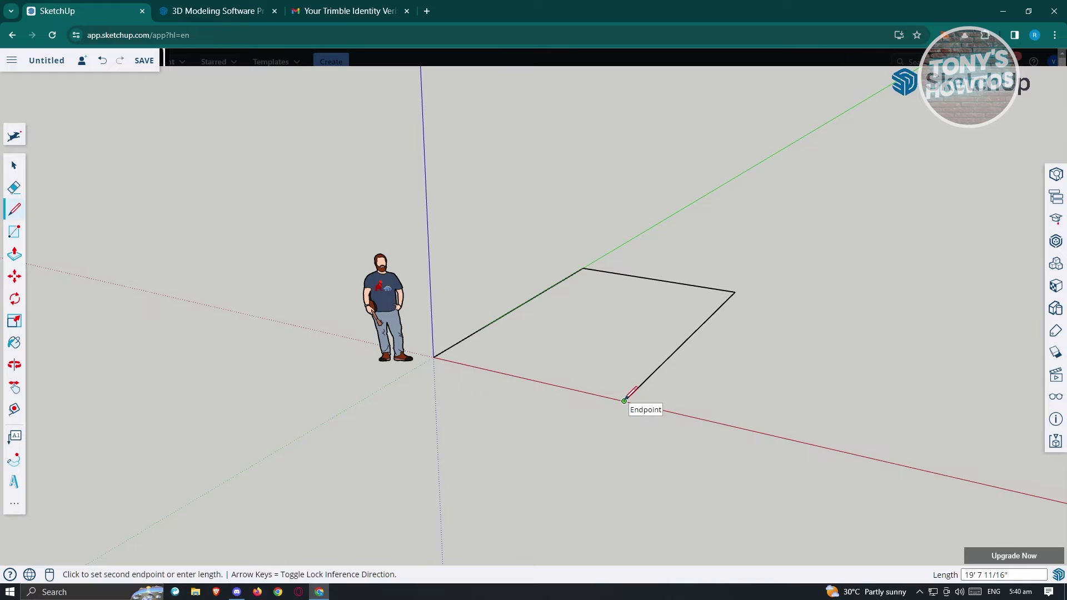
left_click(434, 357)
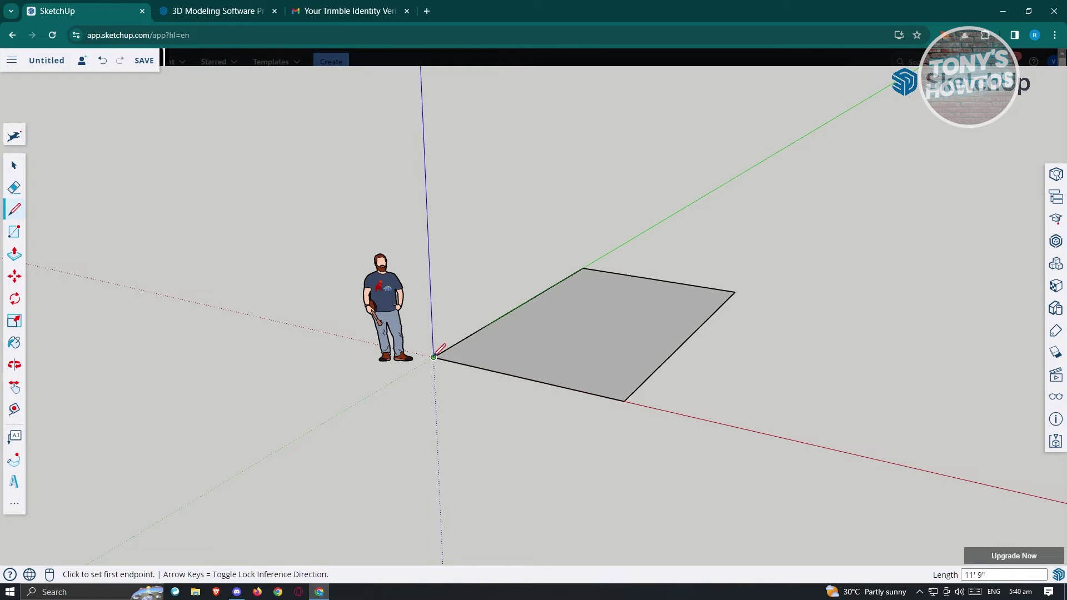
- Divide the ground face with a diagonal line about 22' 11" long from the origin to the opposite corner
key("o")
left_click_drag(762, 346, 582, 160)
mouse_move(595, 212)
left_mouse_down()
mouse_move(682, 457)
mouse_move(800, 358)
mouse_move(824, 412)
left_mouse_up()
key("l")
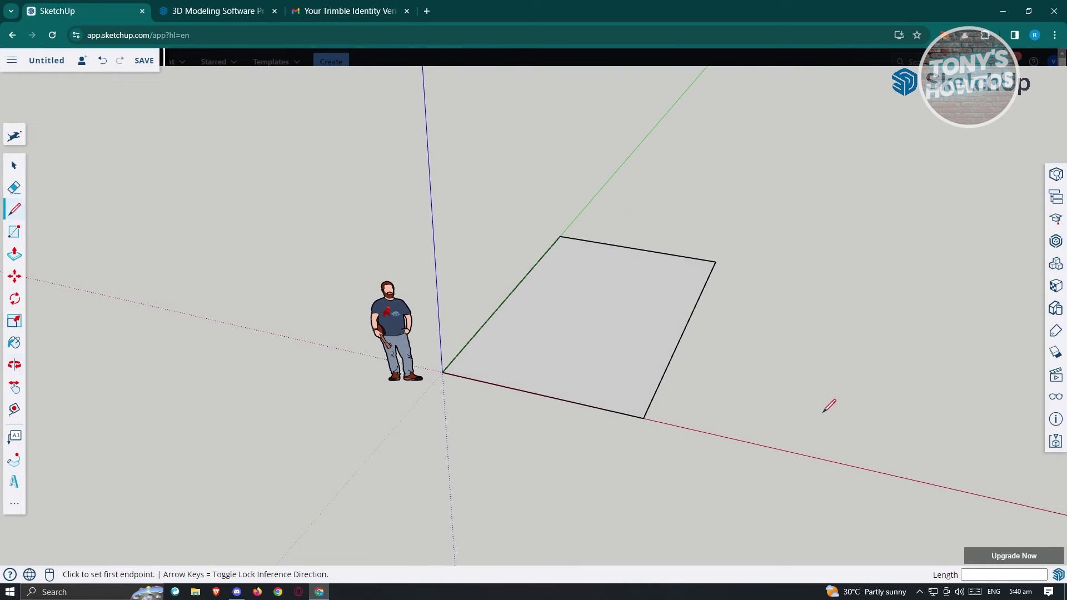
middle_click_drag(799, 321, 786, 343)
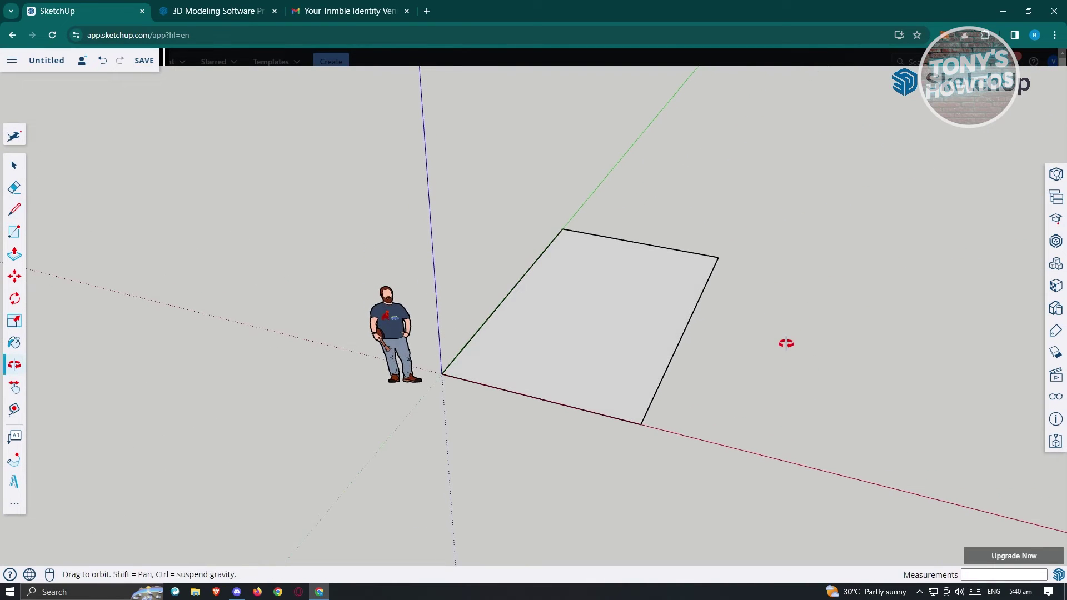
left_click(441, 374)
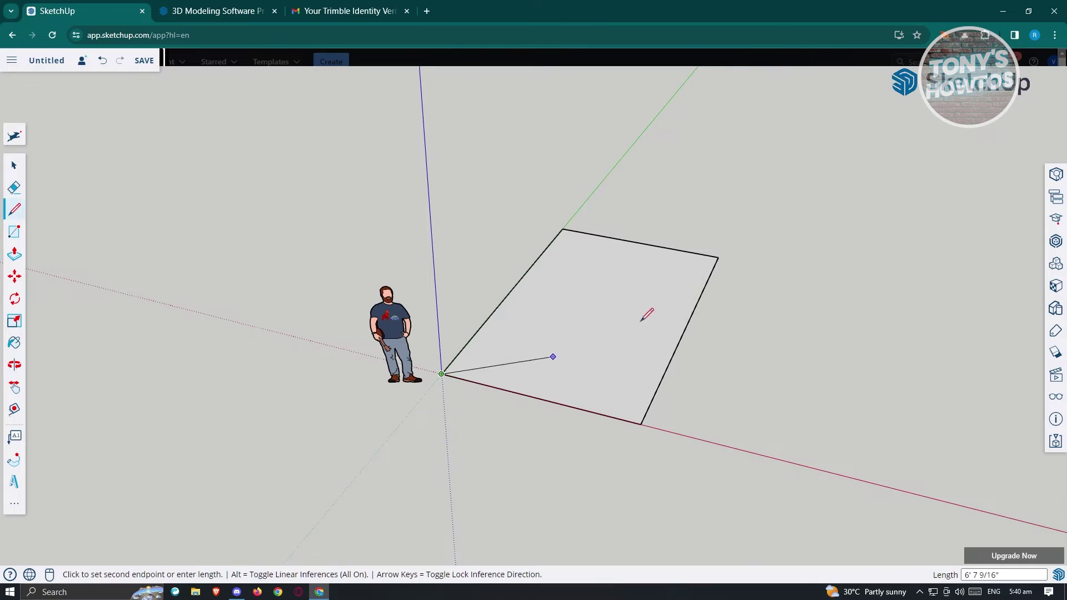
left_click(715, 264)
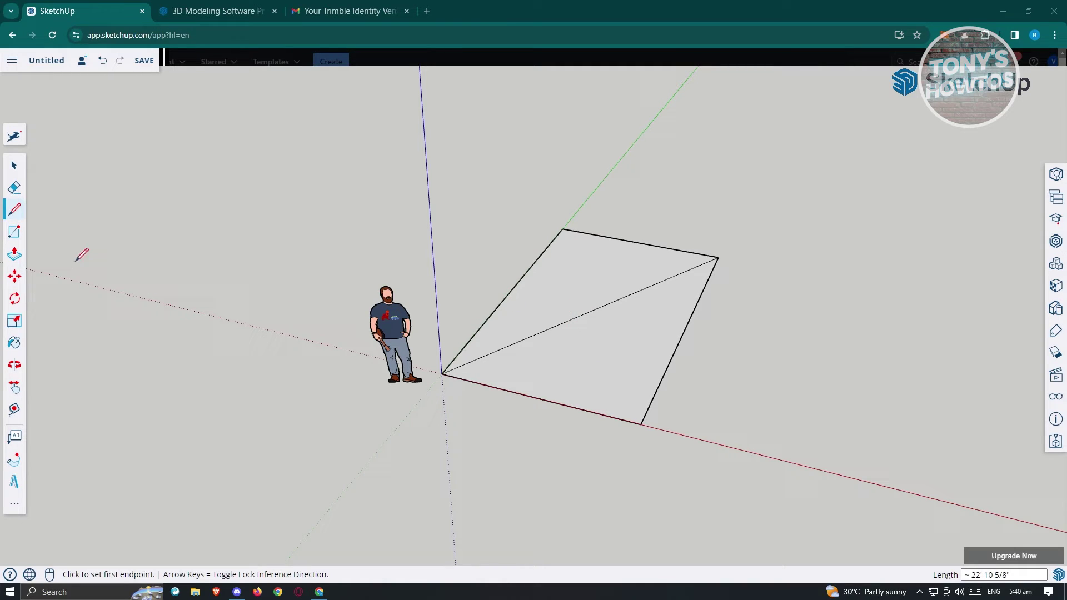
- Push/Pull the triangular half next to the green axis upward by about 3' 11"
left_click(19, 258)
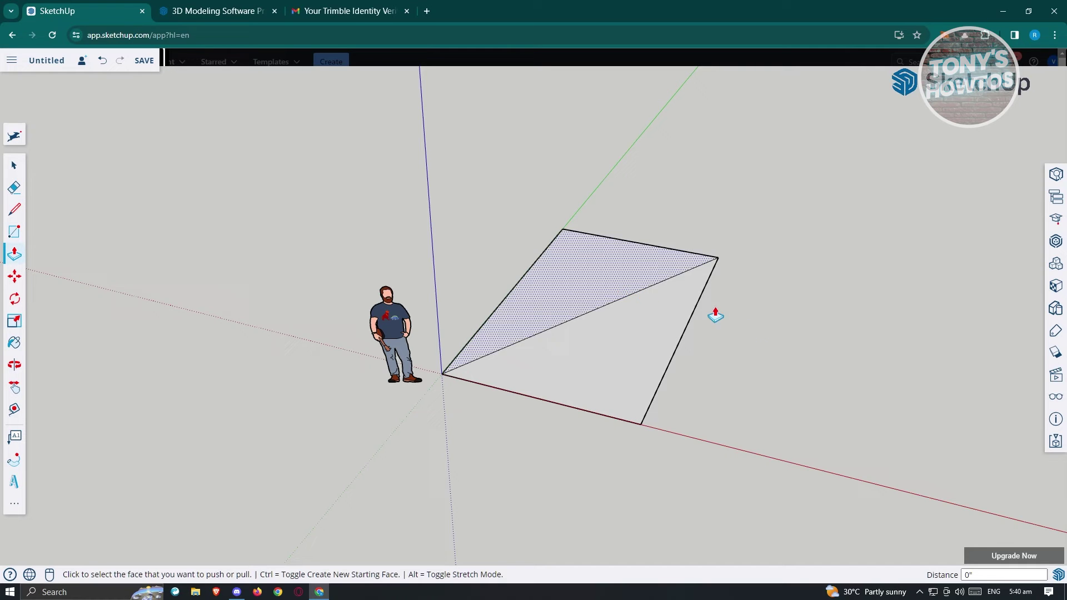
middle_click_drag(848, 350, 617, 285)
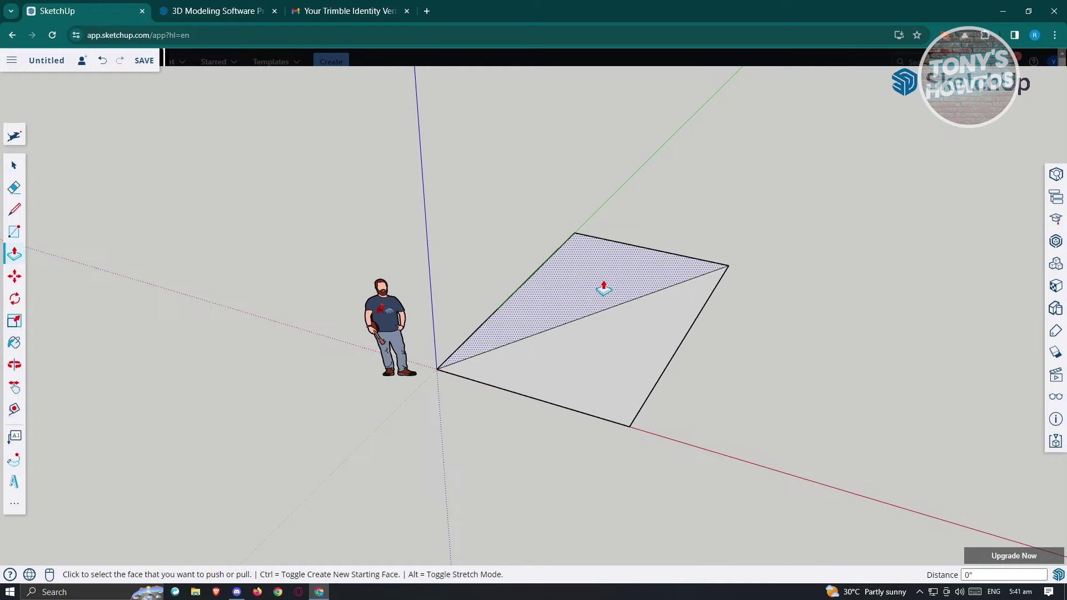
left_click(575, 274)
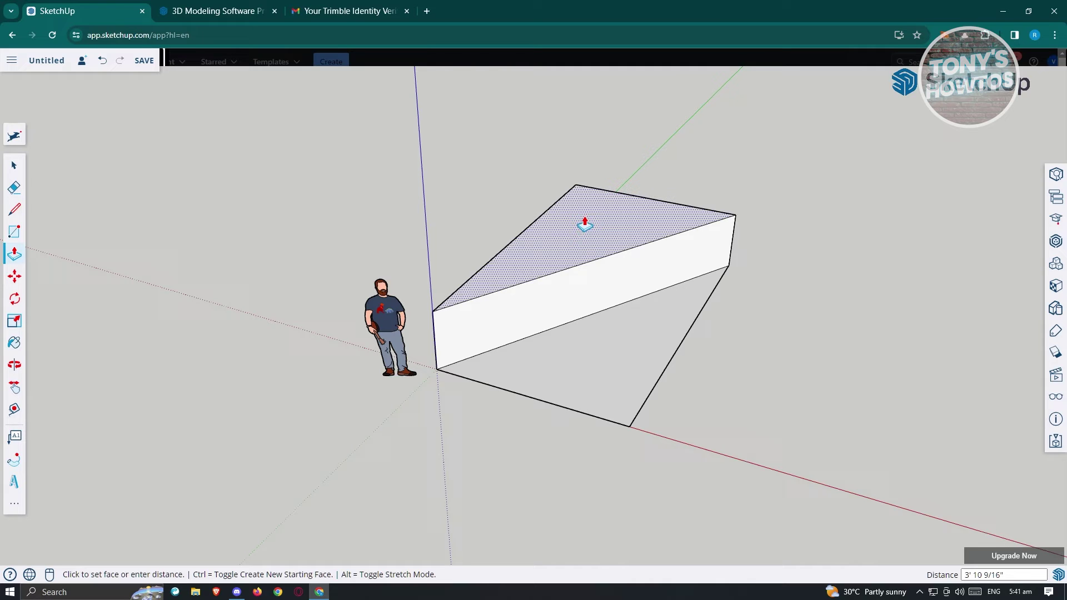
left_click(585, 224)
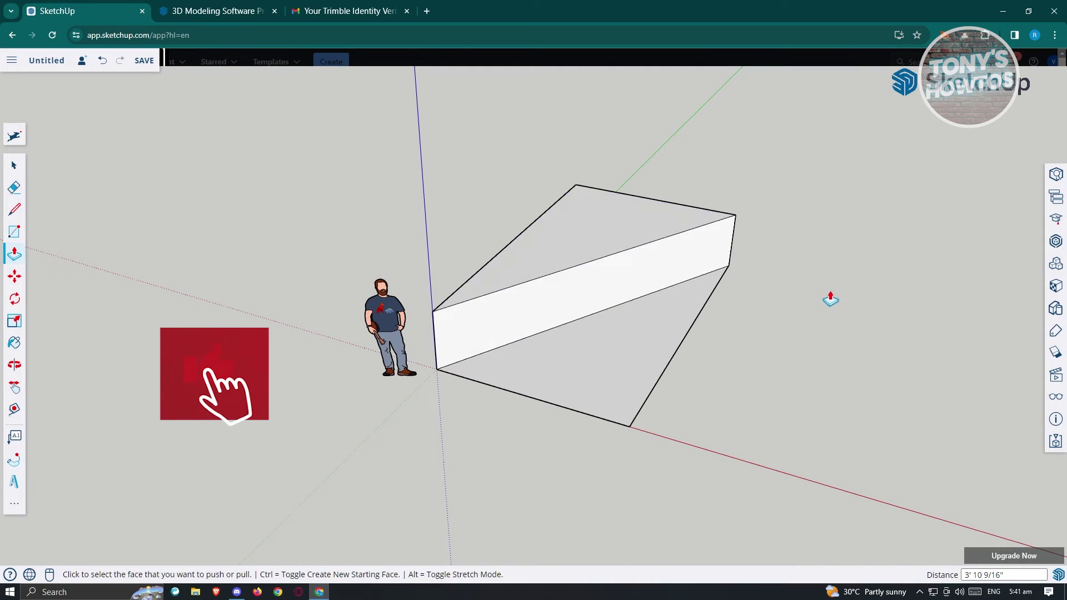
- Examine the raised triangular block and the flat triangle beside it from several sides
key("o")
mouse_move(805, 281)
left_mouse_down()
mouse_move(616, 241)
mouse_move(305, 231)
mouse_move(725, 228)
mouse_move(873, 243)
mouse_move(747, 233)
mouse_move(791, 233)
mouse_move(741, 312)
mouse_move(888, 283)
mouse_move(789, 288)
left_mouse_up()
key("p")
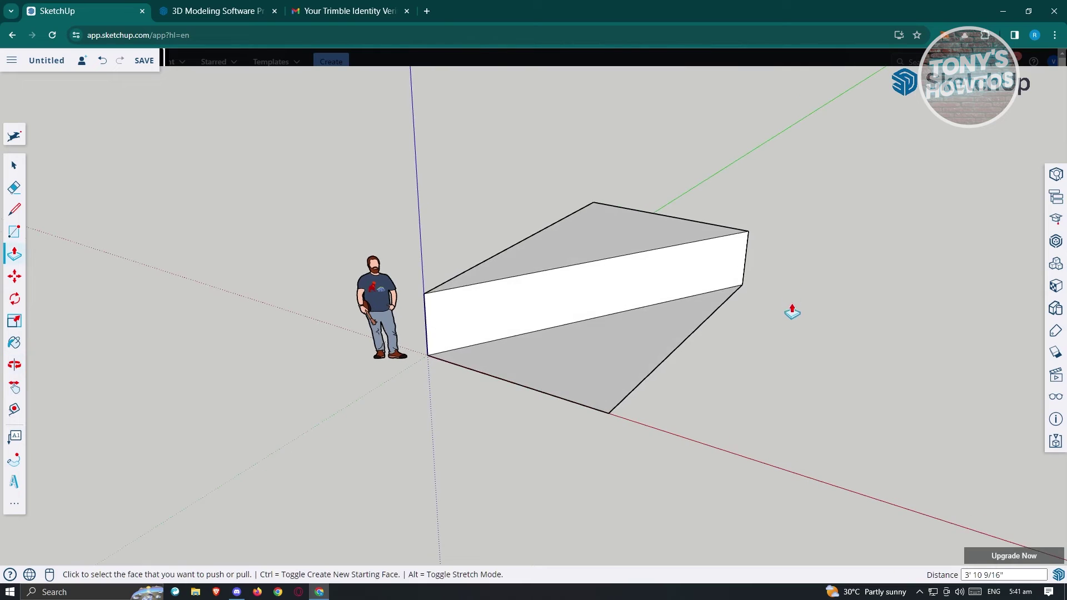
key("h")
left_click_drag(817, 295, 724, 292)
left_click_drag(806, 272, 746, 231)
middle_click_drag(796, 189, 356, 216)
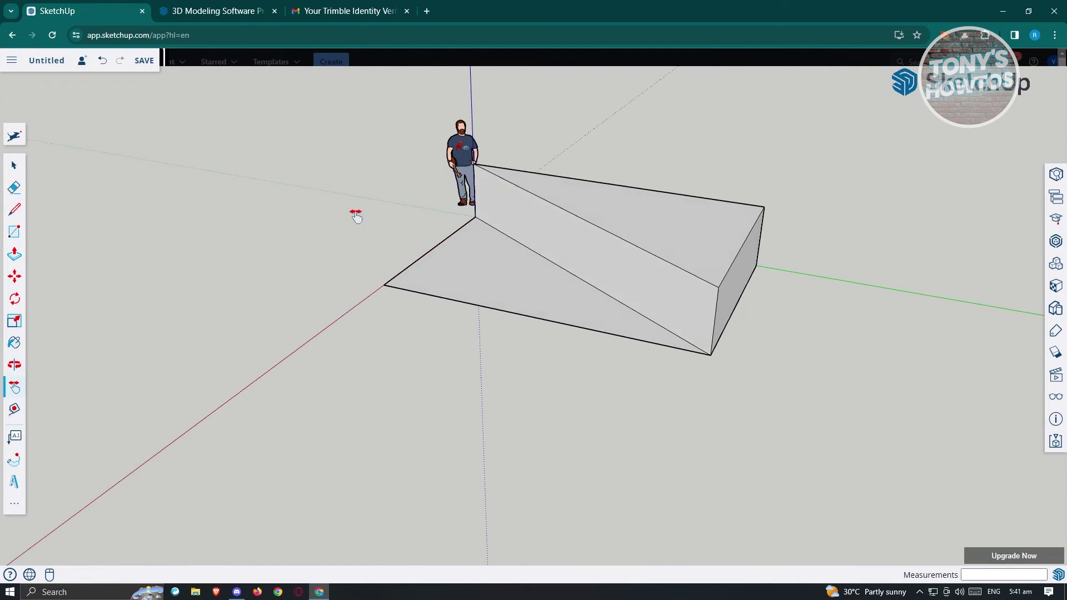
left_click_drag(802, 240, 812, 167)
left_click_drag(808, 262, 889, 309)
key("o")
left_click_drag(689, 329, 838, 346)
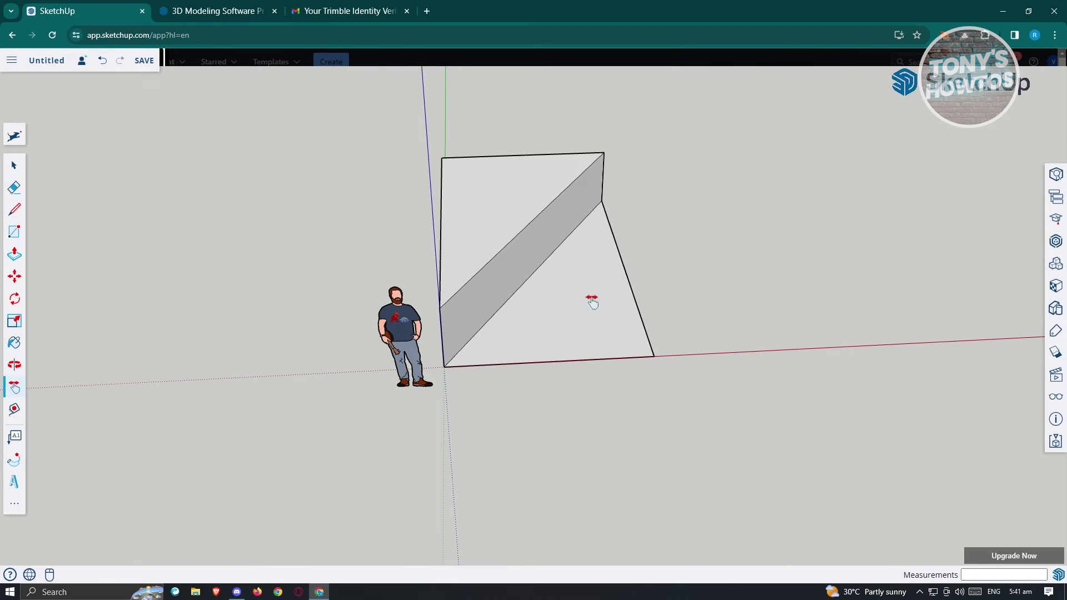
- Try to move only the flat ground-level triangular face of the model
left_click(14, 276)
left_click(542, 286)
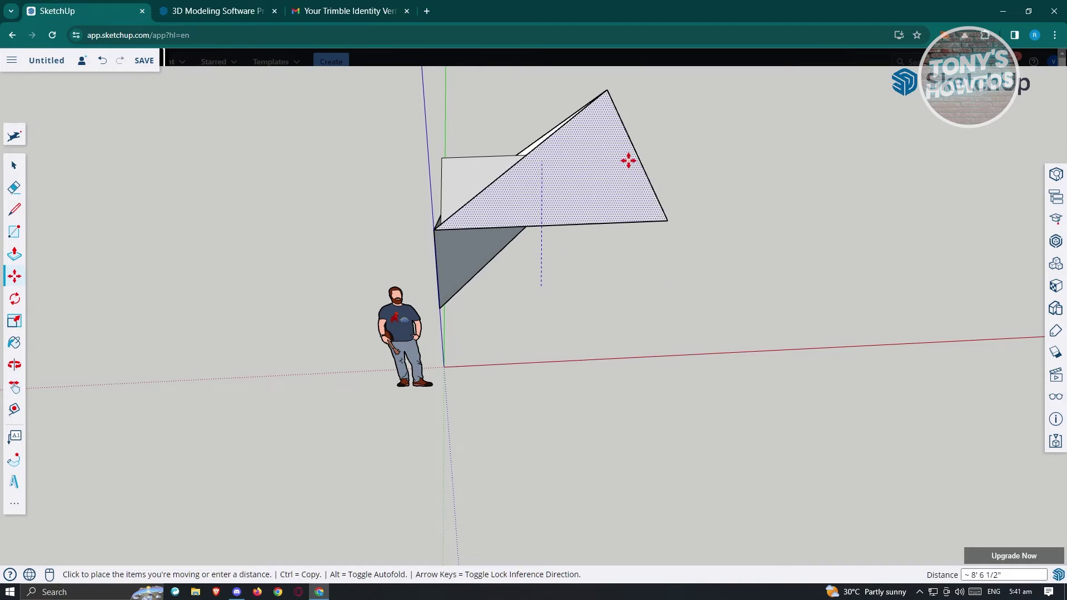
left_click(650, 295)
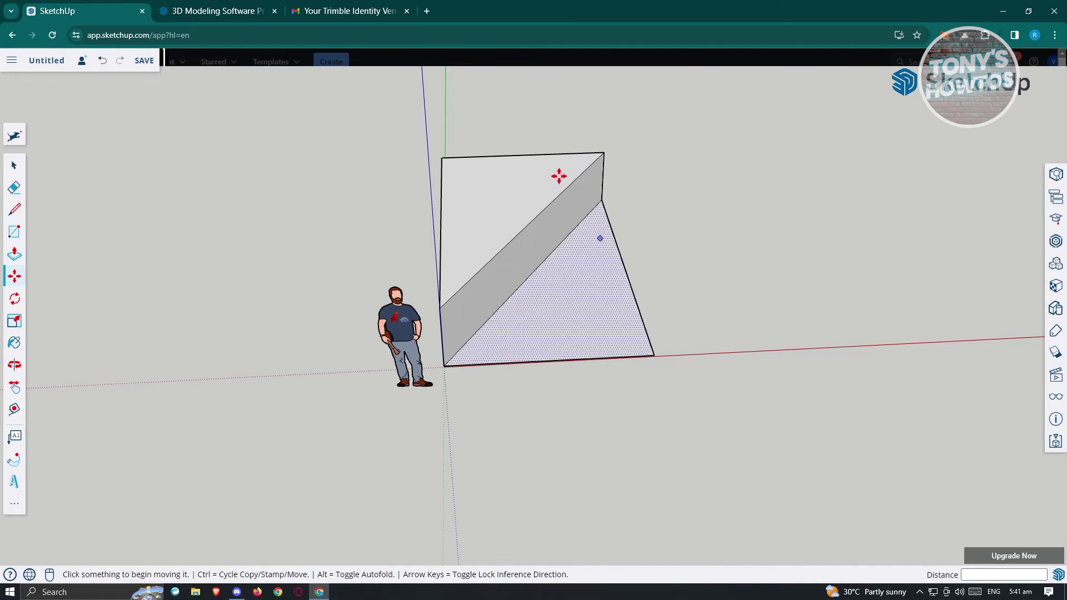
- Select all faces and edges of the drawn shape and move it about 2' 9" along the red axis
left_click(13, 165)
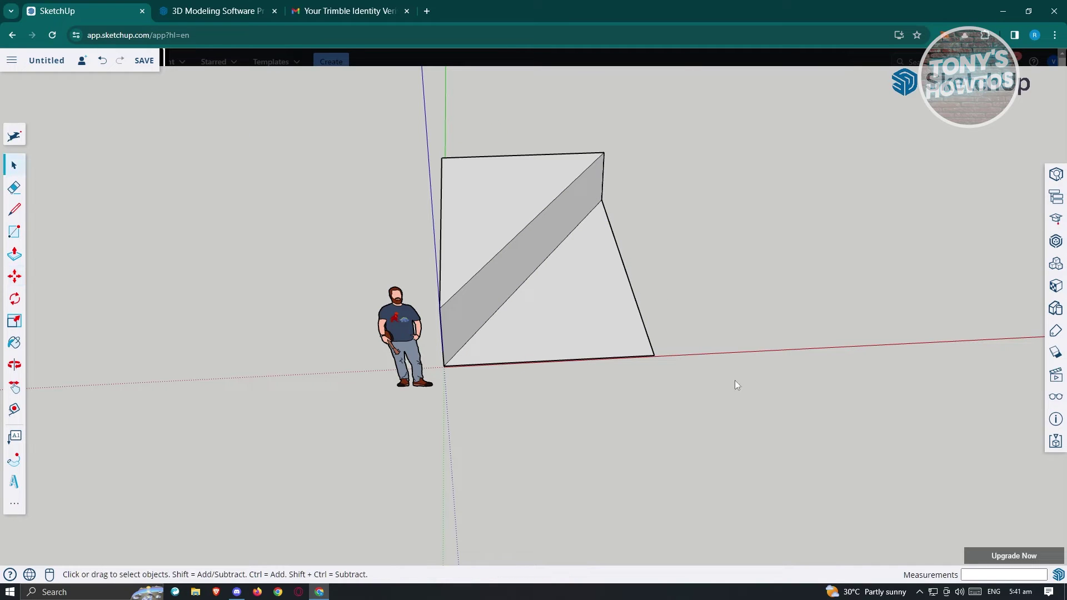
left_click_drag(439, 115, 442, 111)
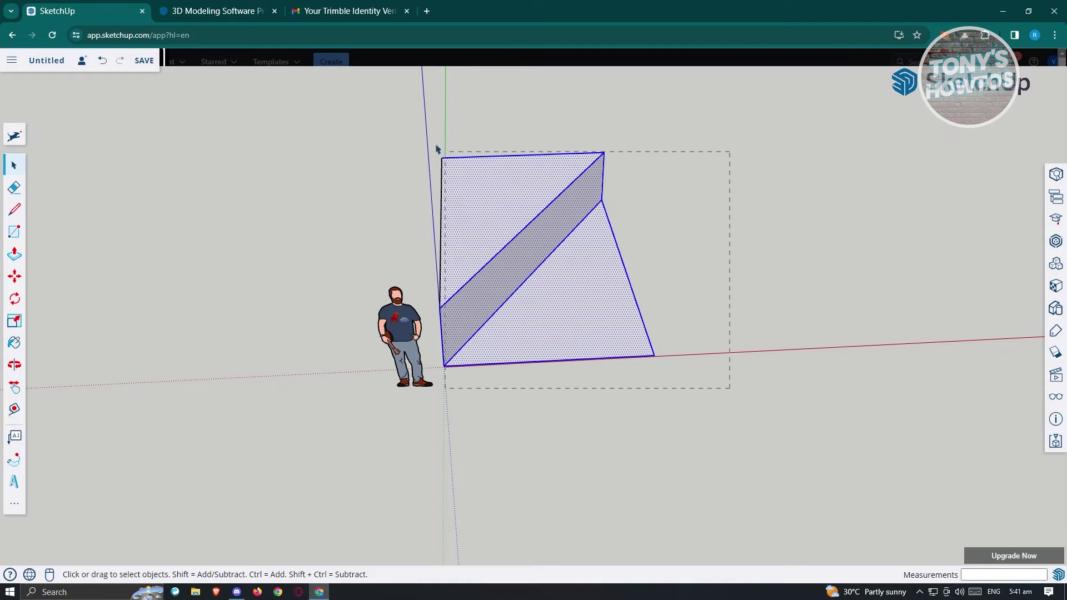
left_click_drag(429, 139, 609, 260)
left_click(701, 391)
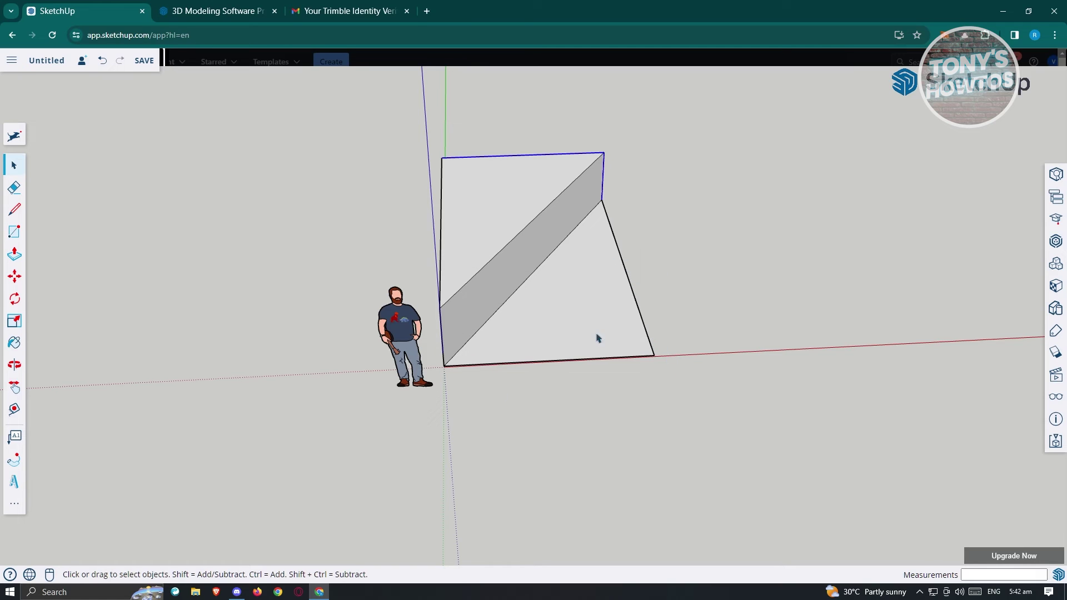
left_click_drag(437, 377, 695, 103)
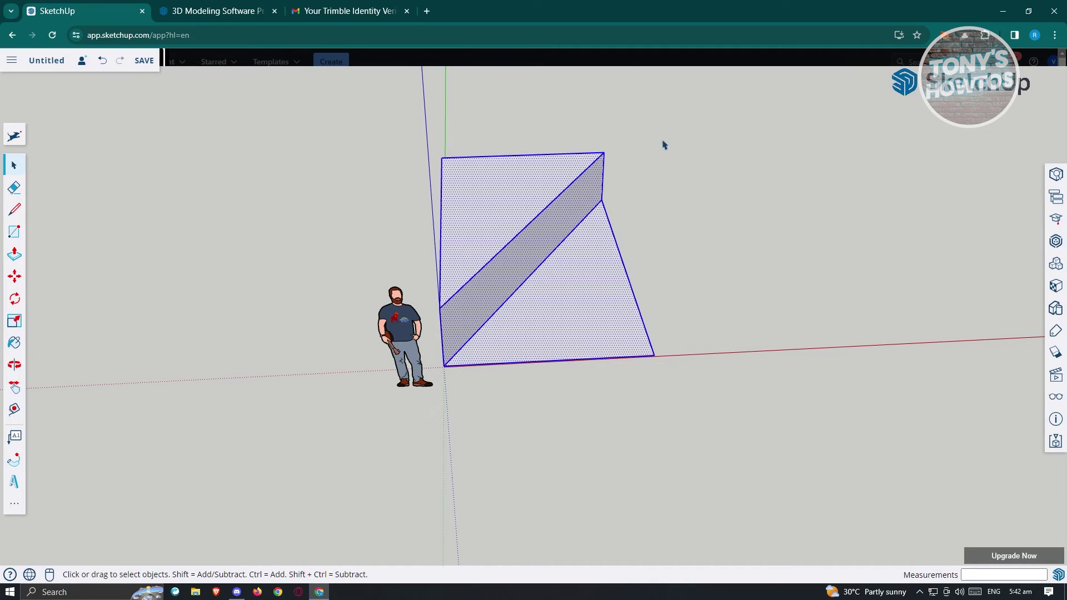
left_click(16, 282)
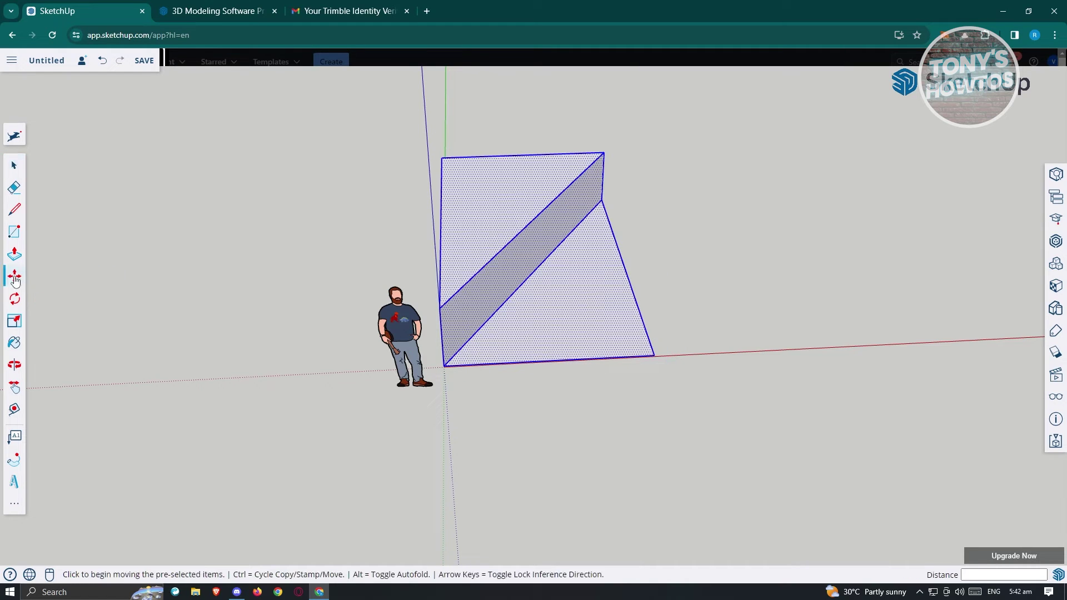
left_click(533, 300)
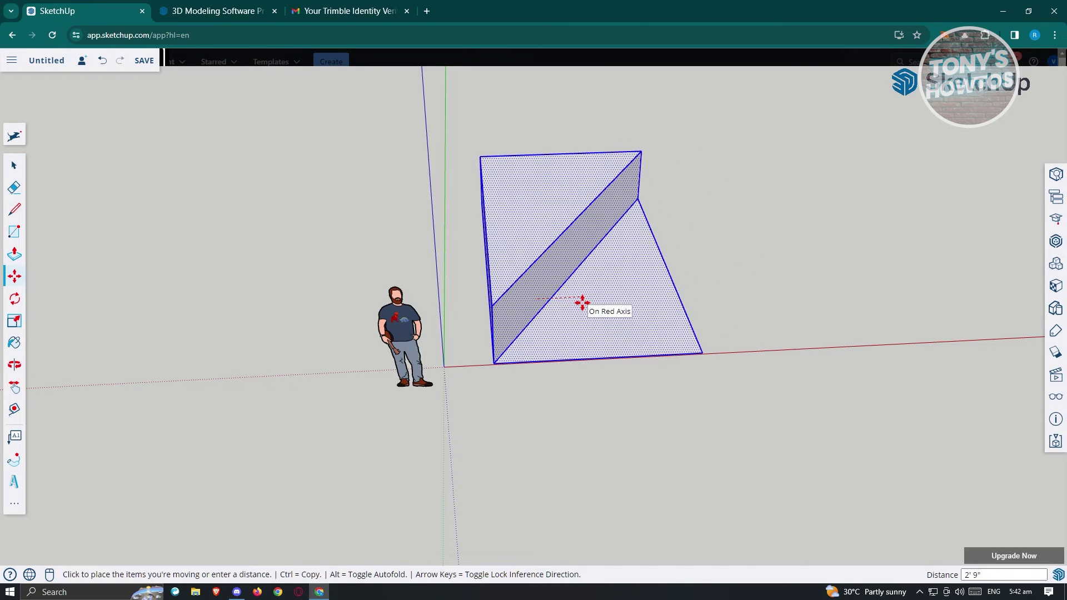
left_click(579, 302)
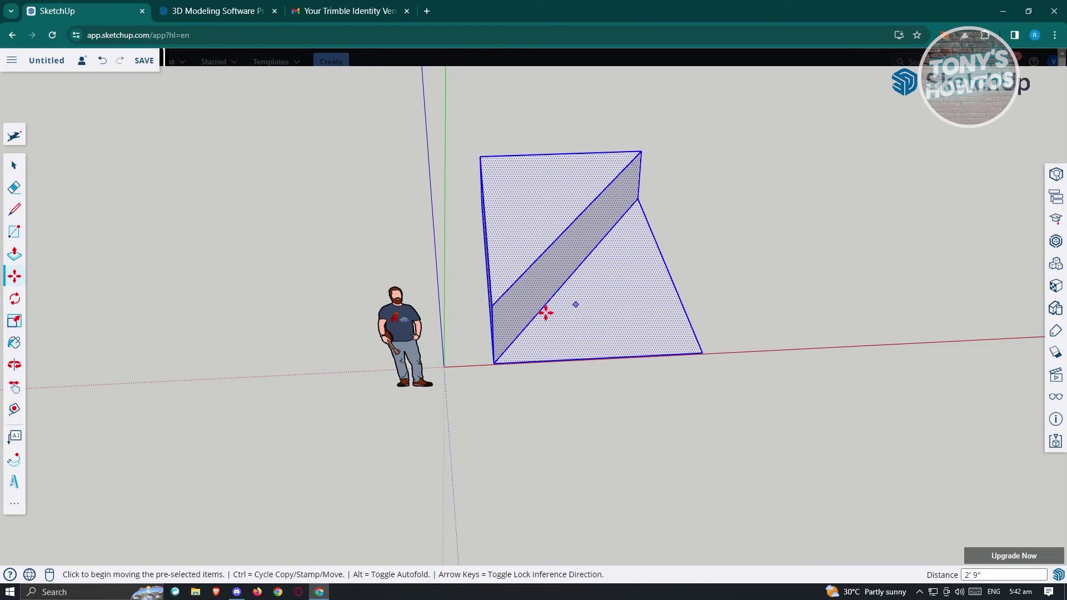
- Rotate the selected shape by about 24 degrees around an axis parallel to the red axis
left_click(14, 299)
left_click_drag(597, 308, 672, 302)
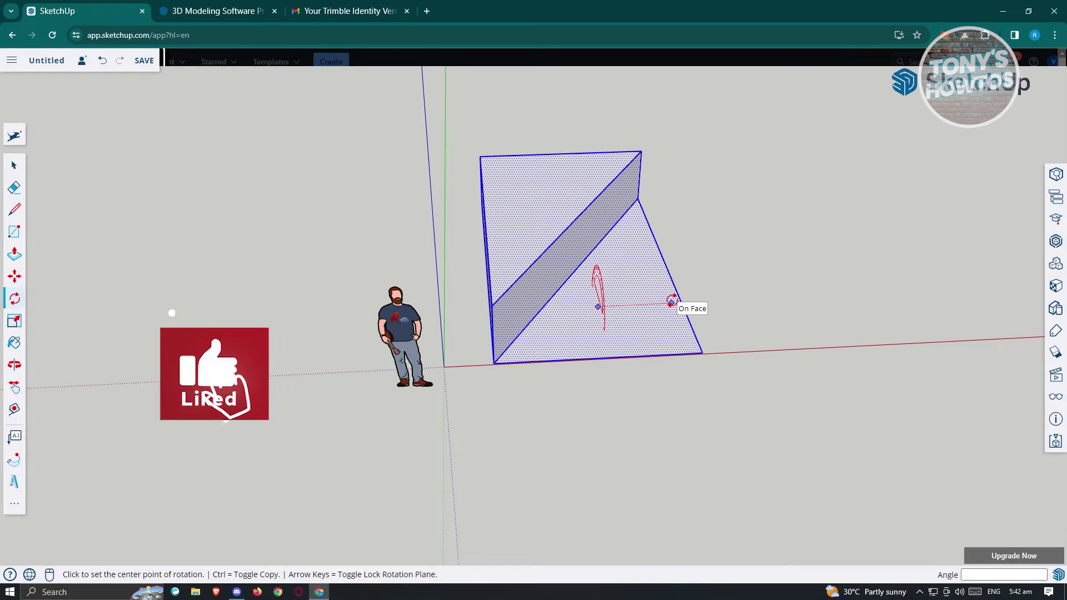
left_click_drag(672, 302, 671, 303)
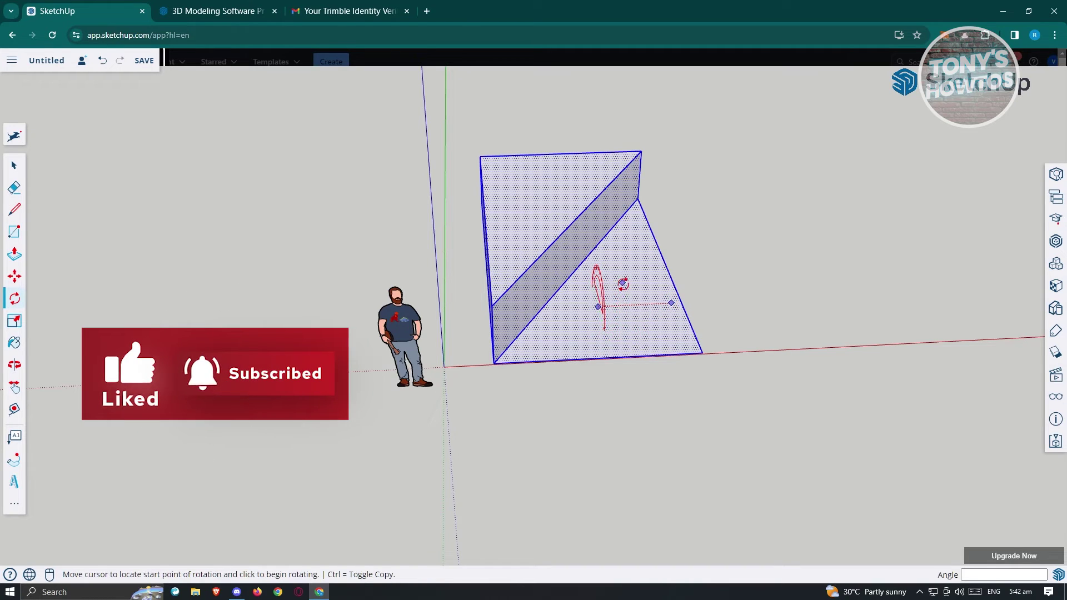
left_click(610, 352)
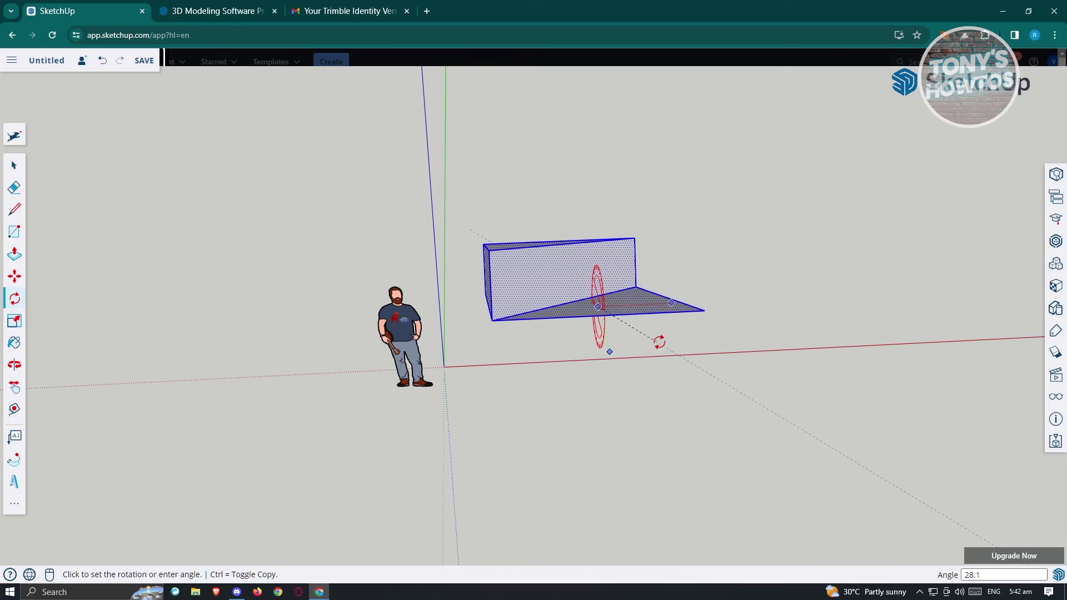
left_click(680, 392)
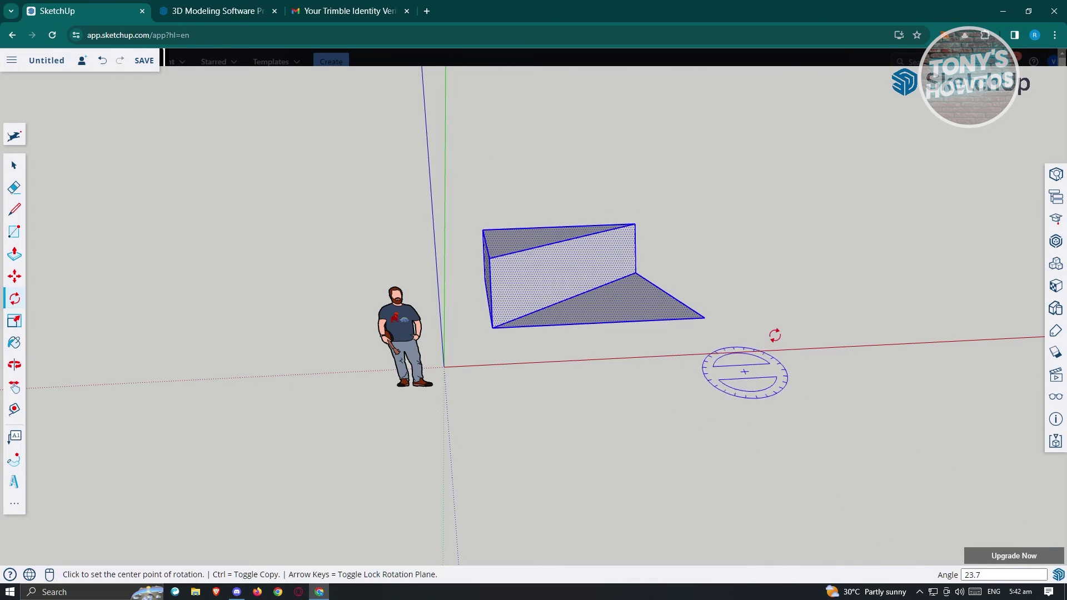
- Undo the last rotation of the selected shape
middle_click_drag(822, 266, 762, 279)
key("ctrl+z")
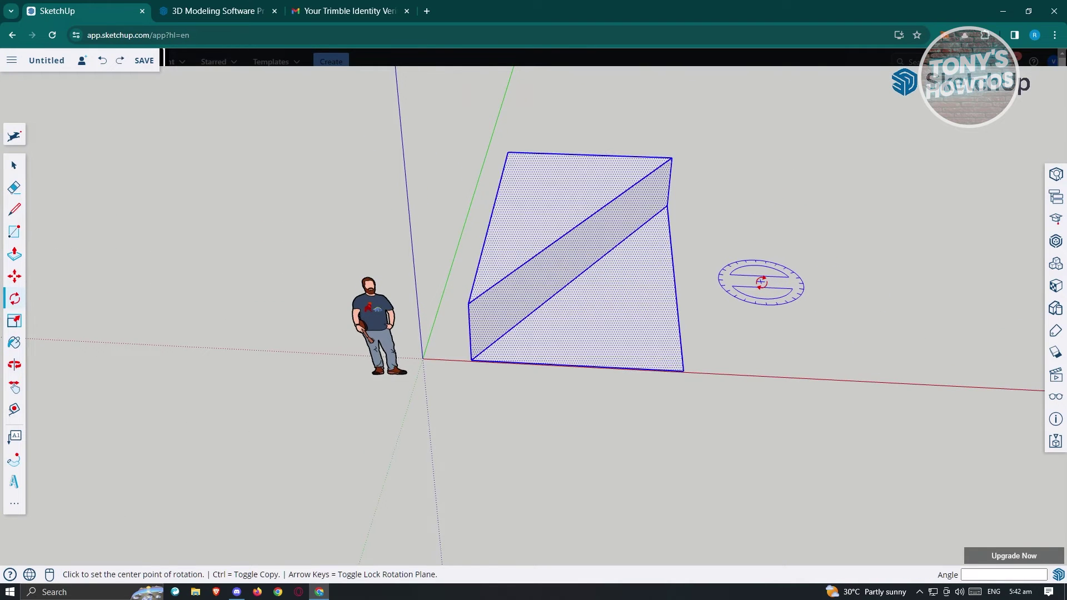
middle_click_drag(721, 300, 850, 291)
middle_click_drag(785, 278, 572, 231)
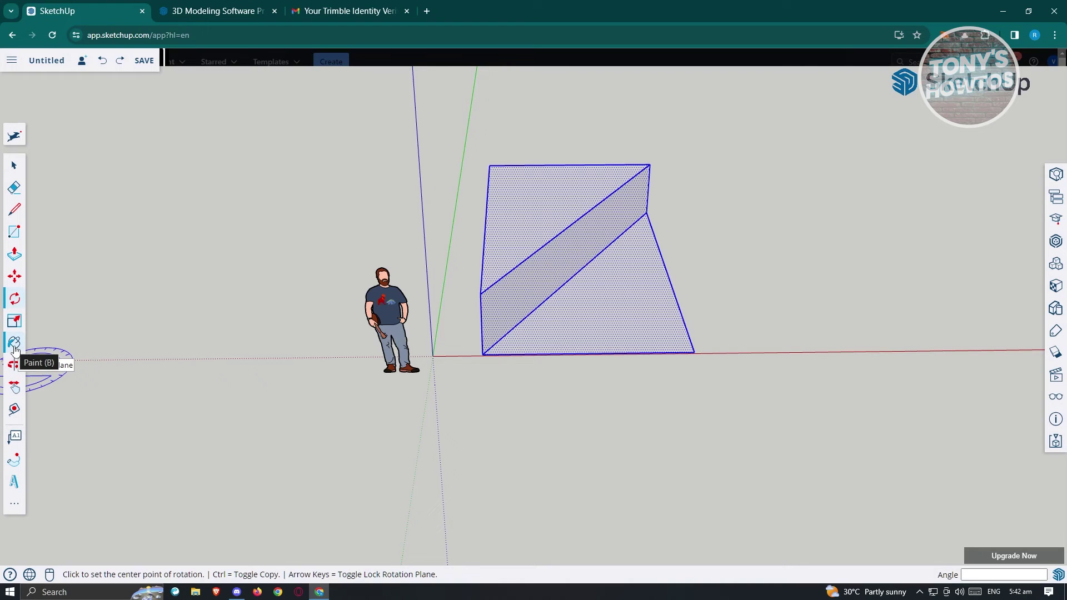
- Paint all faces of the selected shape with the Ty_Yellow material
left_click(14, 348)
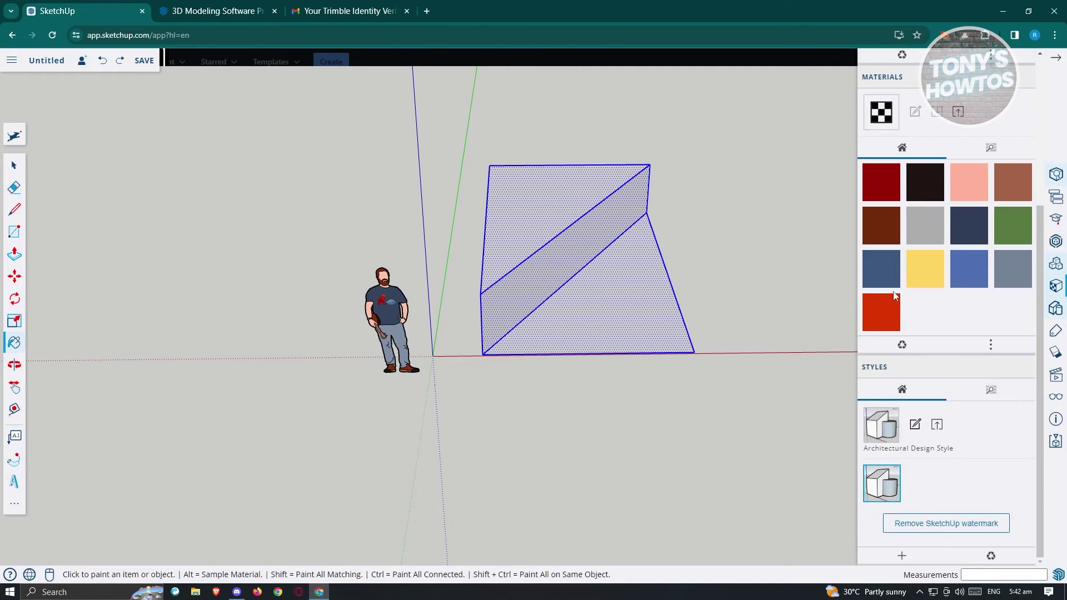
left_click(937, 277)
left_click(560, 215)
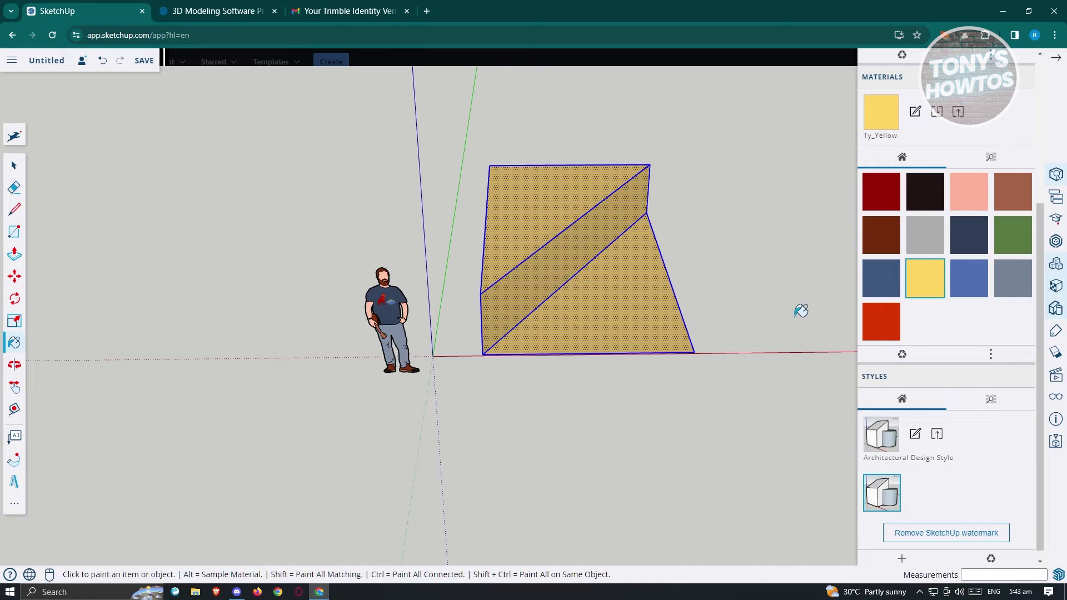
middle_click_drag(801, 310, 809, 309)
mouse_move(728, 268)
middle_mouse_down()
mouse_move(197, 272)
mouse_move(745, 228)
middle_mouse_up()
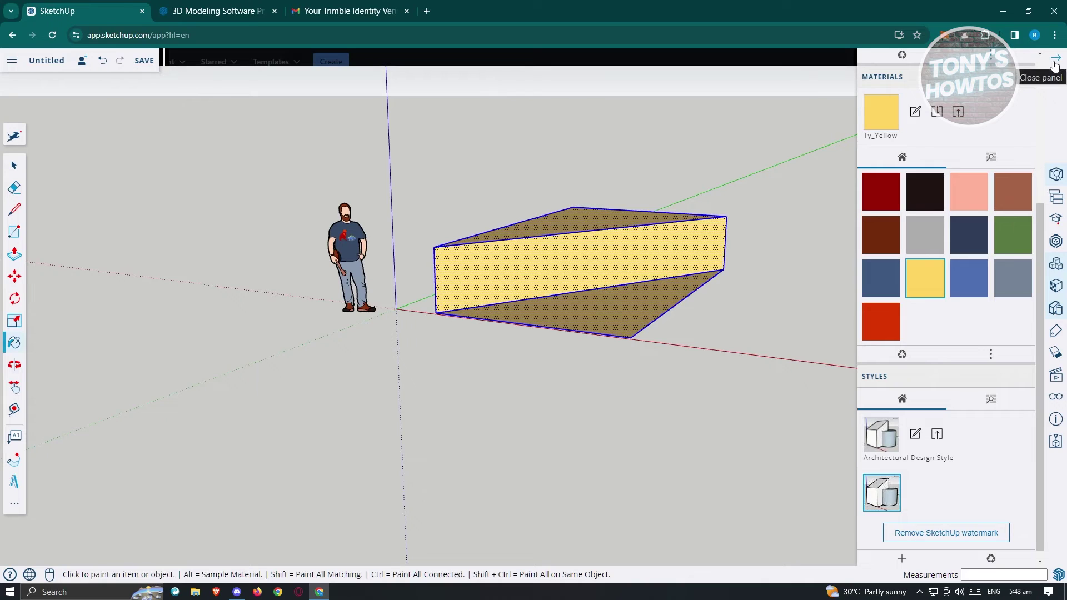
left_click(1056, 58)
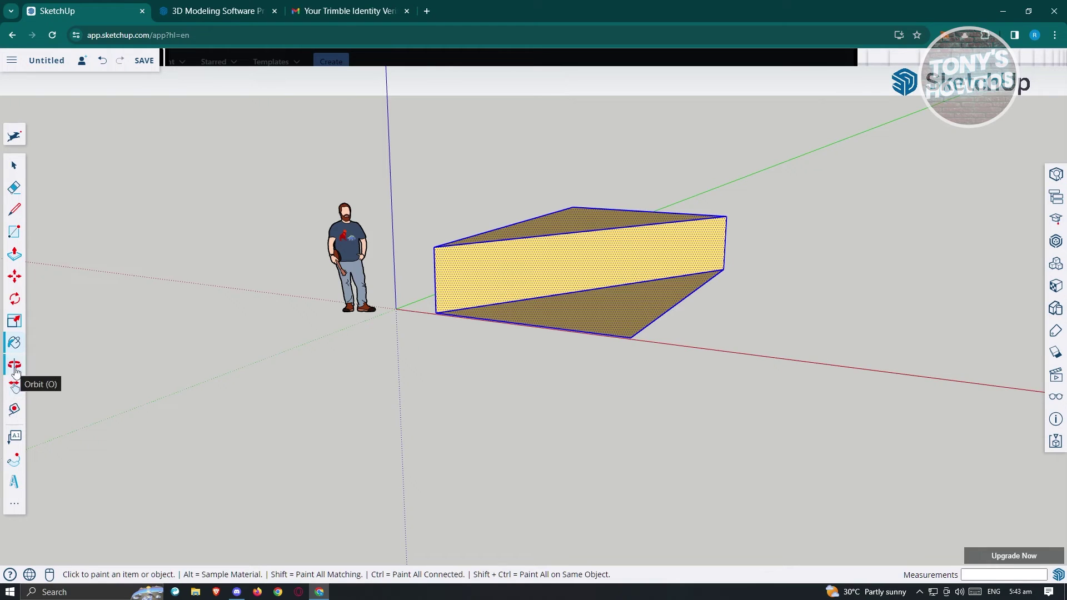
- Add a screen text note reading "hello" in the empty space beside the yellow shape
left_click(15, 368)
left_click_drag(607, 296, 636, 398)
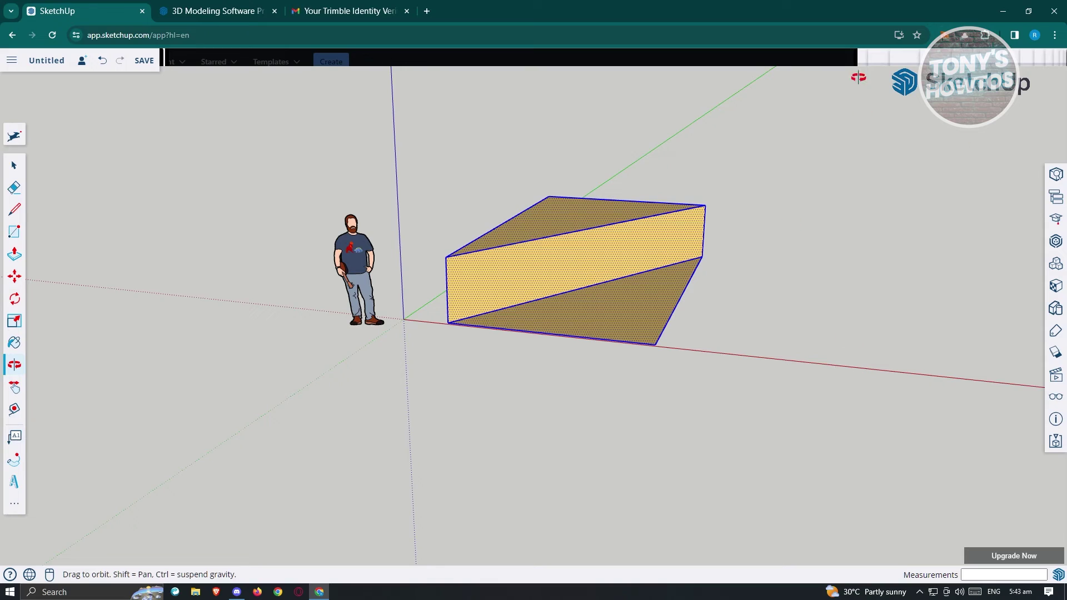
left_click(14, 438)
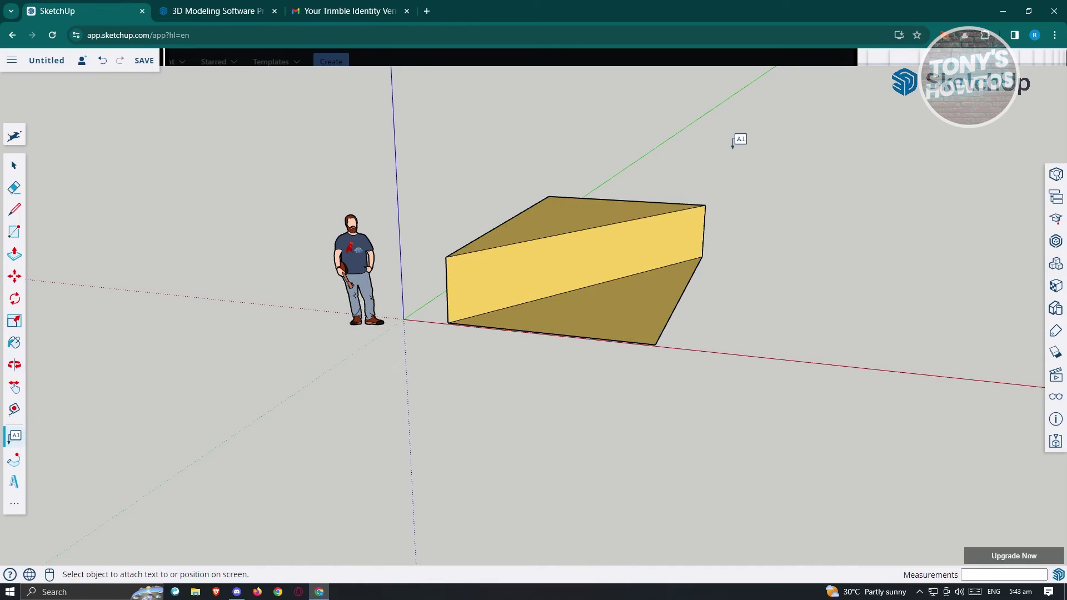
left_click(754, 166)
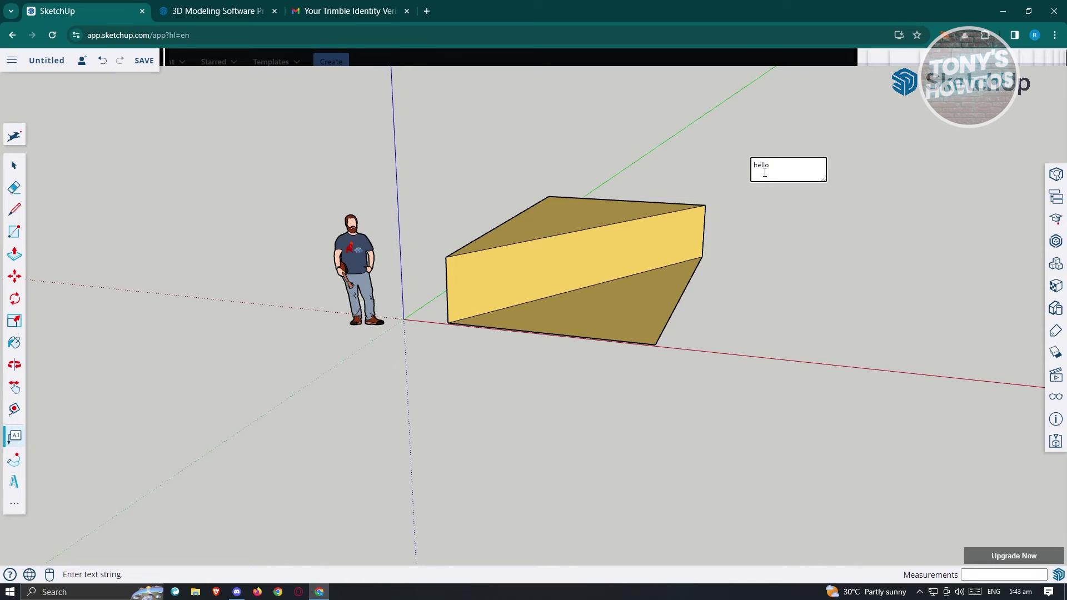
left_click(821, 218)
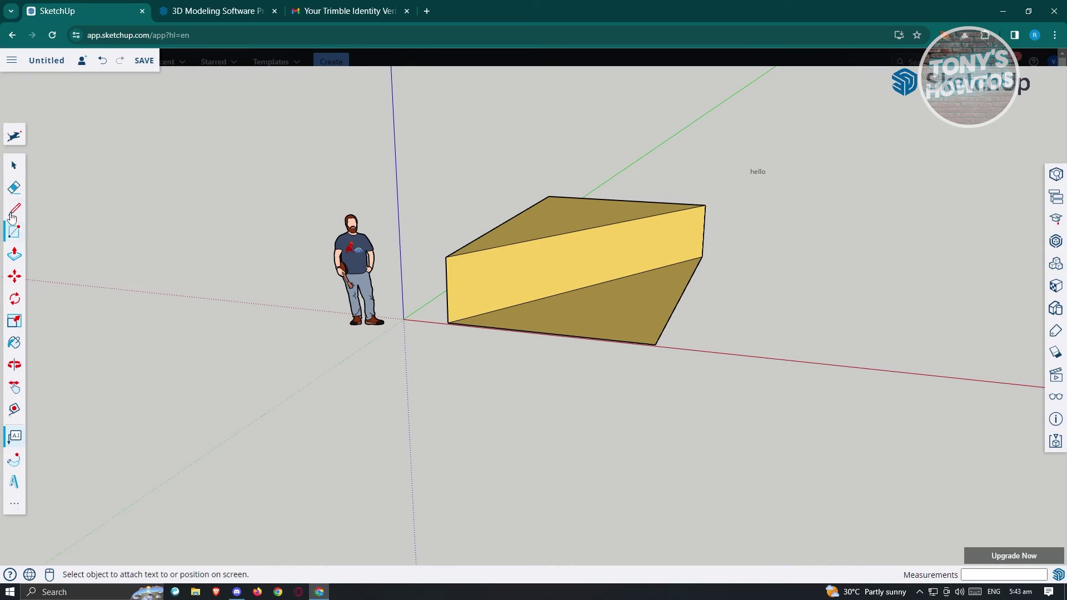
left_click(14, 166)
middle_click_drag(731, 245, 790, 163)
middle_click_drag(689, 279, 989, 262)
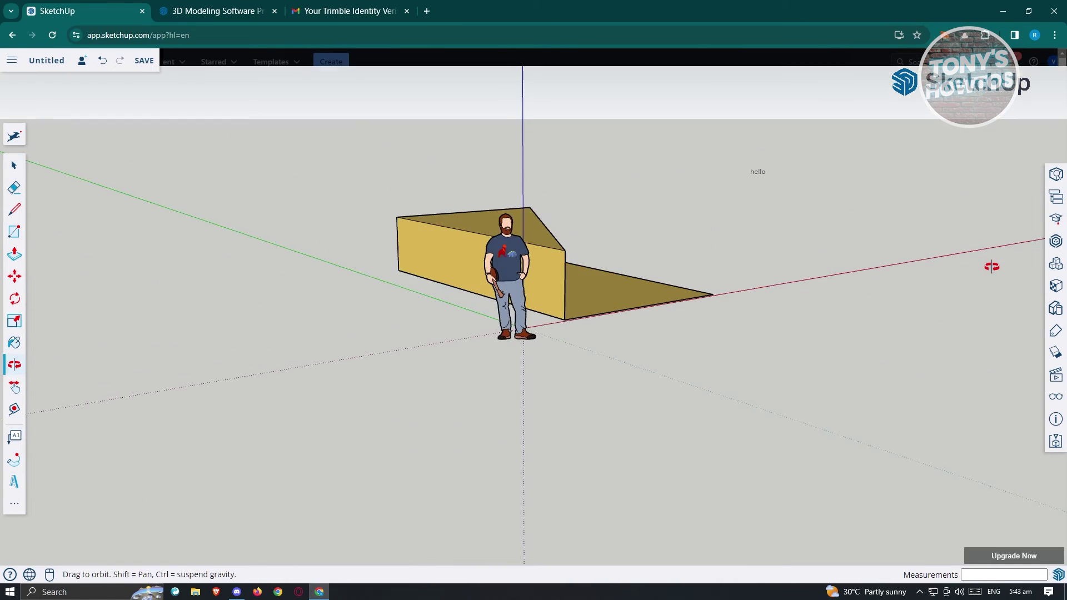
middle_click_drag(860, 219, 519, 315)
middle_click_drag(664, 309, 730, 169)
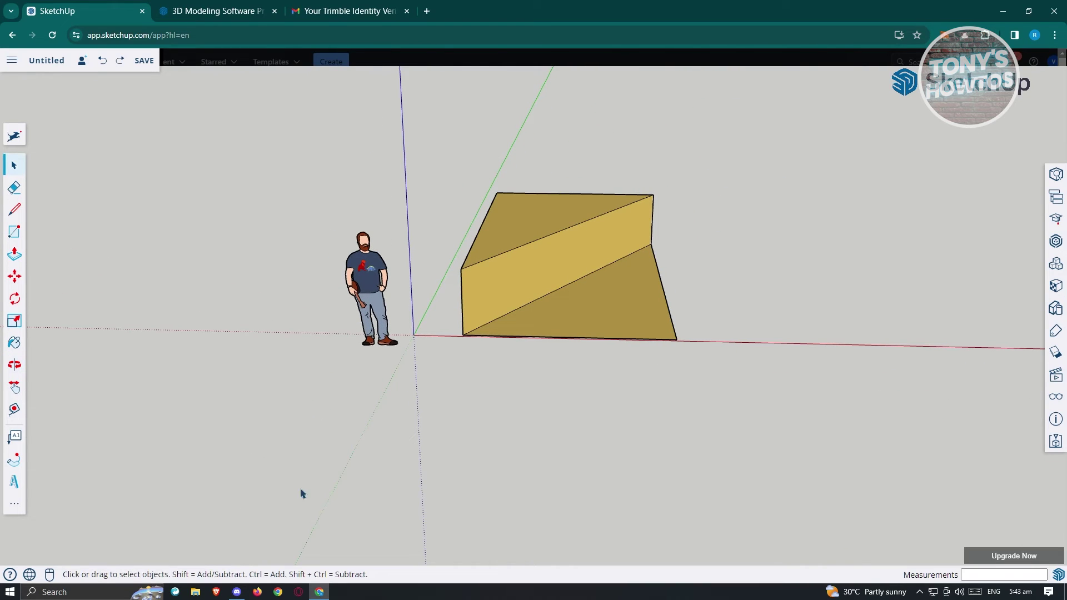
- Draw a looping freehand curve that encloses areas on the ground beside the yellow shape, crossing the red axis
left_click(17, 509)
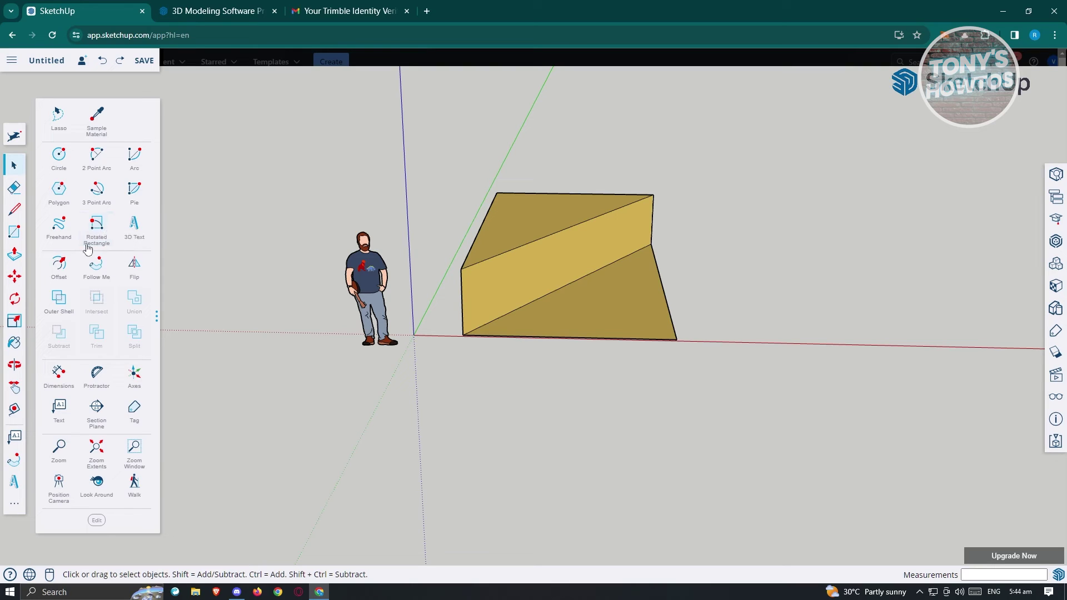
left_click(59, 227)
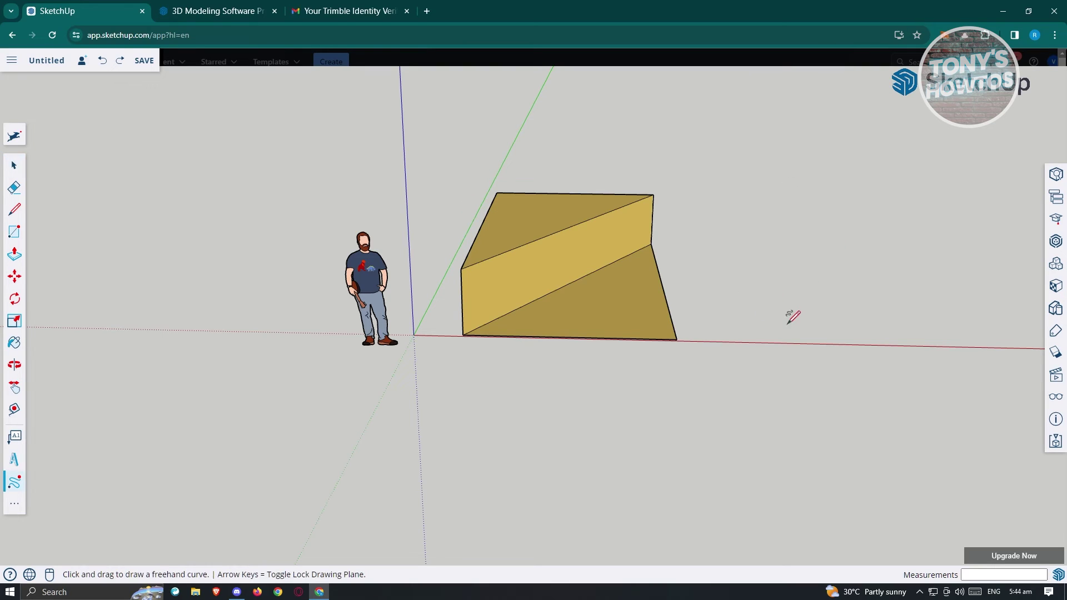
mouse_move(763, 342)
left_mouse_down()
mouse_move(727, 272)
mouse_move(765, 177)
mouse_move(871, 214)
mouse_move(835, 283)
mouse_move(741, 267)
mouse_move(696, 280)
mouse_move(843, 328)
mouse_move(831, 354)
mouse_move(762, 342)
left_mouse_up()
key("o")
mouse_move(918, 262)
left_mouse_down()
mouse_move(748, 219)
mouse_move(698, 176)
mouse_move(730, 202)
left_mouse_up()
mouse_move(730, 202)
middle_mouse_down()
mouse_move(865, 343)
mouse_move(916, 443)
mouse_move(758, 209)
mouse_move(883, 234)
middle_mouse_up()
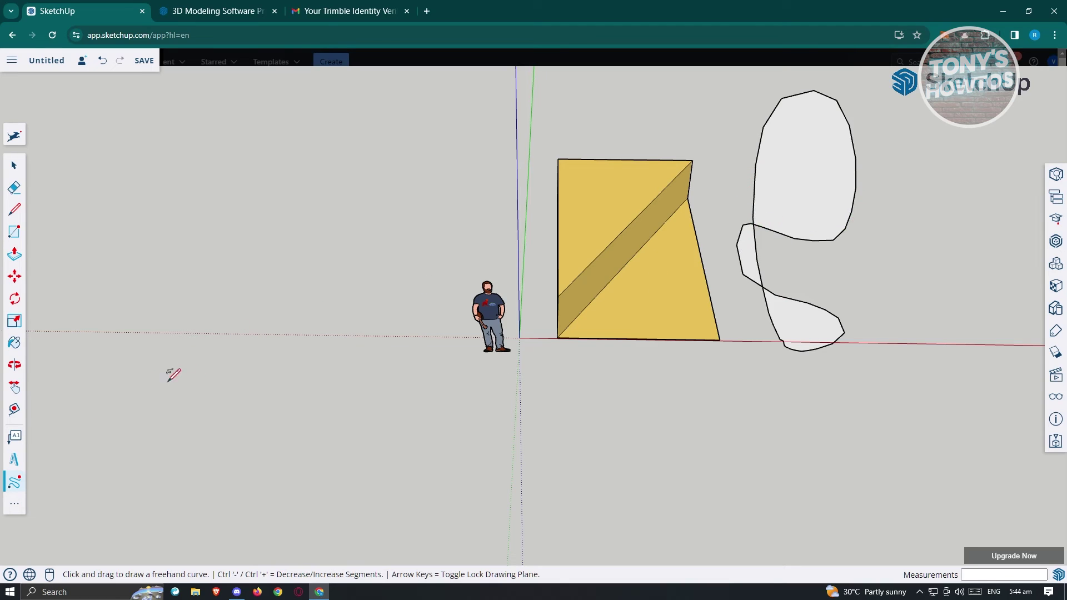
- Create the 3D text "HELLO" in Lora Regular, filled, 1' high with a 6" extrusion
left_click(9, 467)
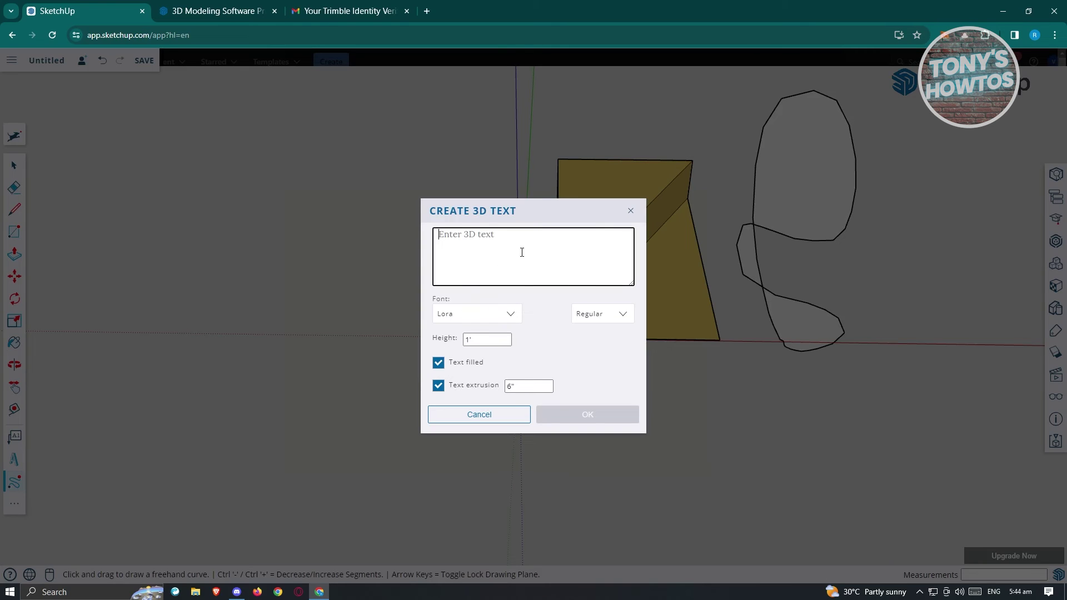
type("HELLO")
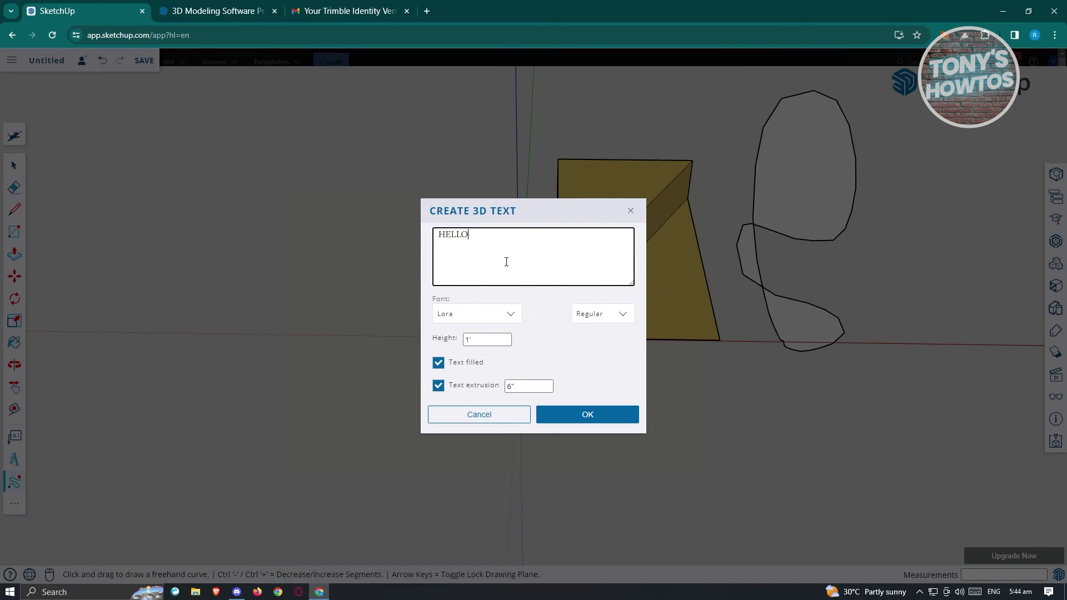
left_click(507, 319)
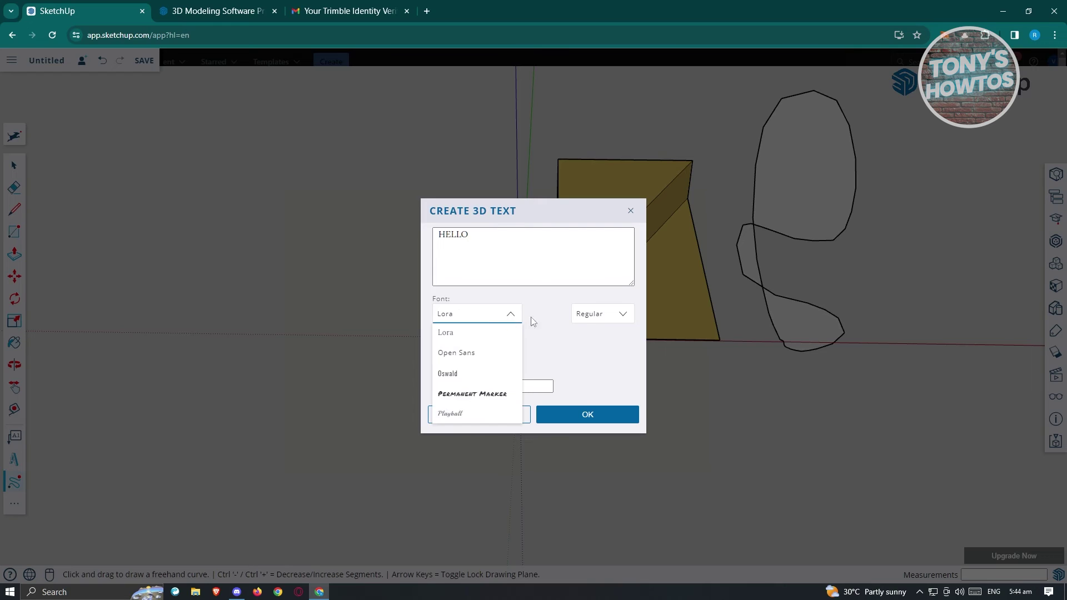
left_click(619, 315)
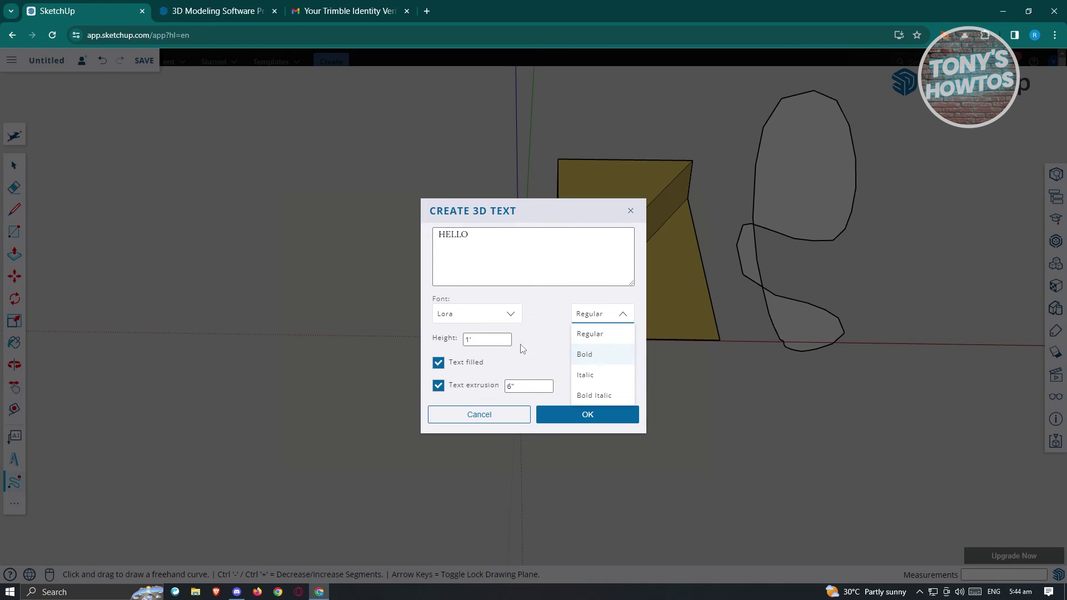
left_click(535, 364)
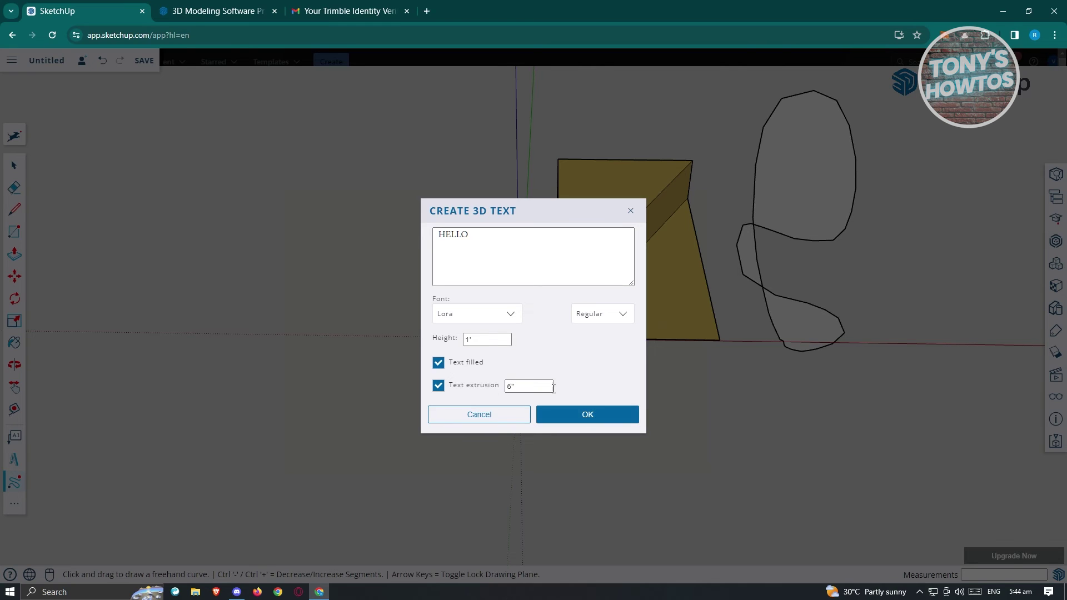
left_click(617, 420)
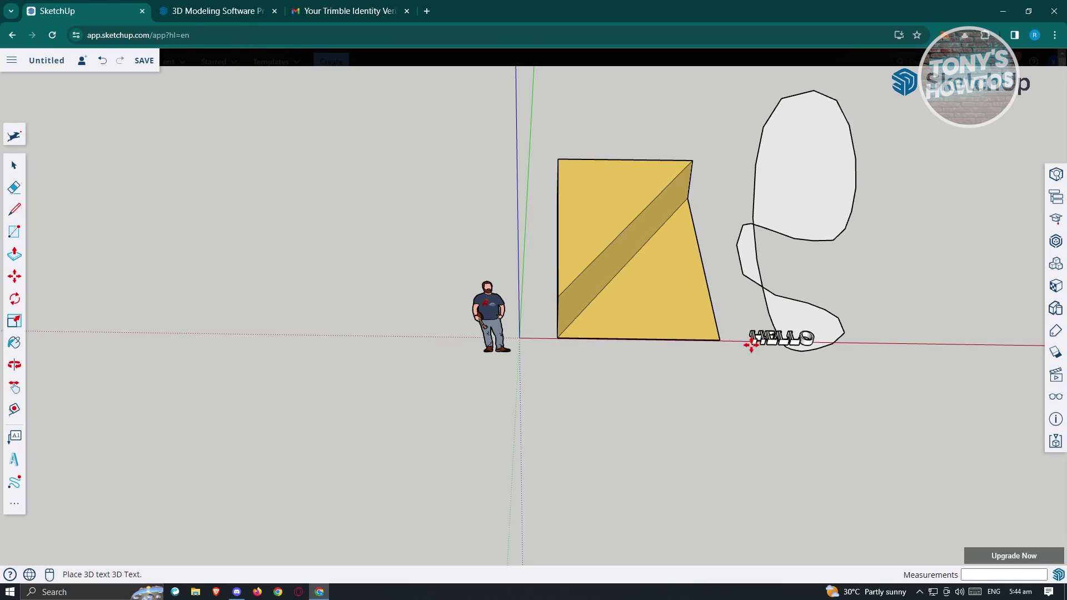
- Place the 3D text on the top face of the raised triangular block
left_click(590, 196)
key("o")
left_click_drag(729, 189, 607, 85)
left_click_drag(629, 200, 689, 453)
key("m")
key("o")
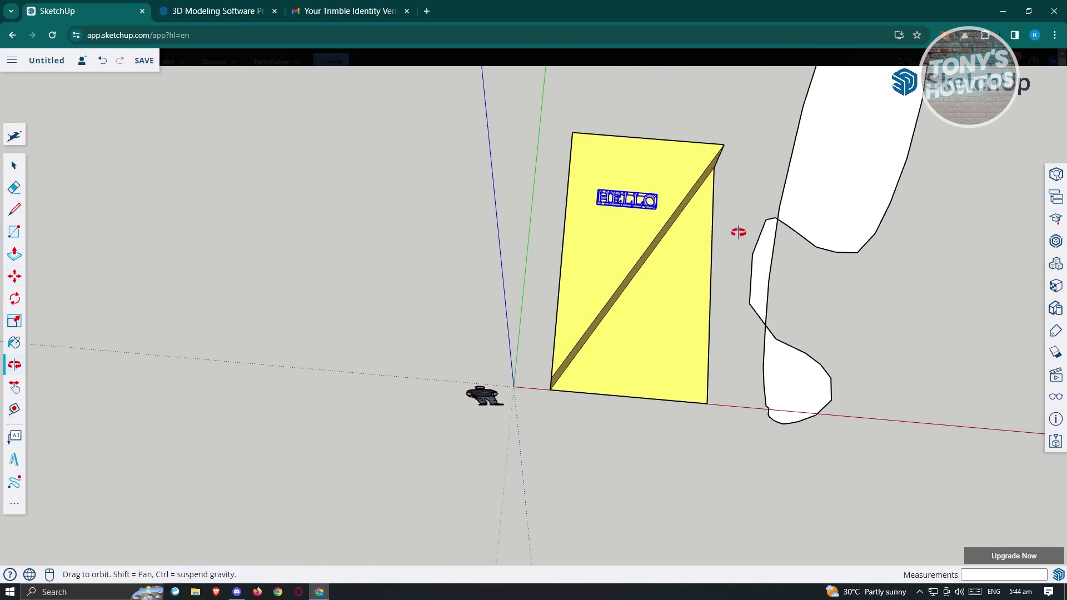
left_click_drag(741, 231, 648, 193)
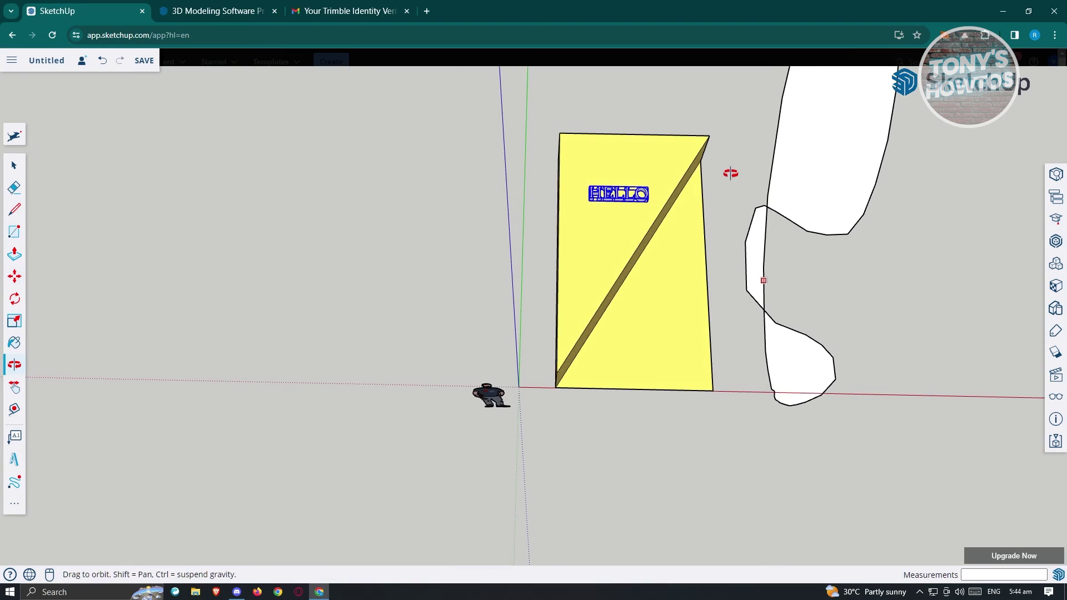
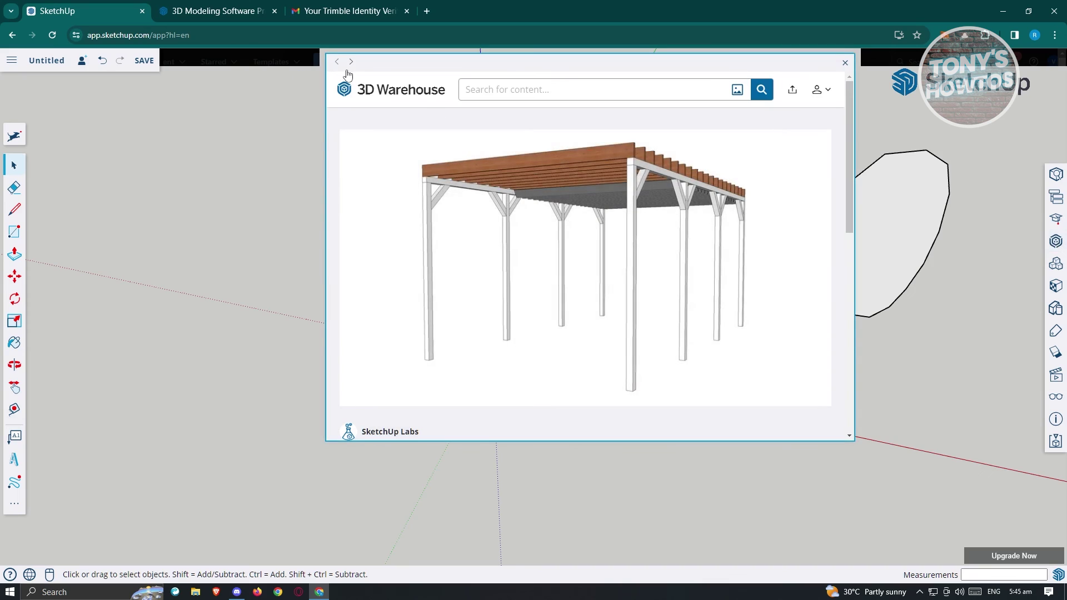
- Find the Sabrina Chair among the 3D Warehouse's featured Live Components and place it on the shape's flat lower triangular face
left_click(337, 62)
scroll(632, 304, "down", 5)
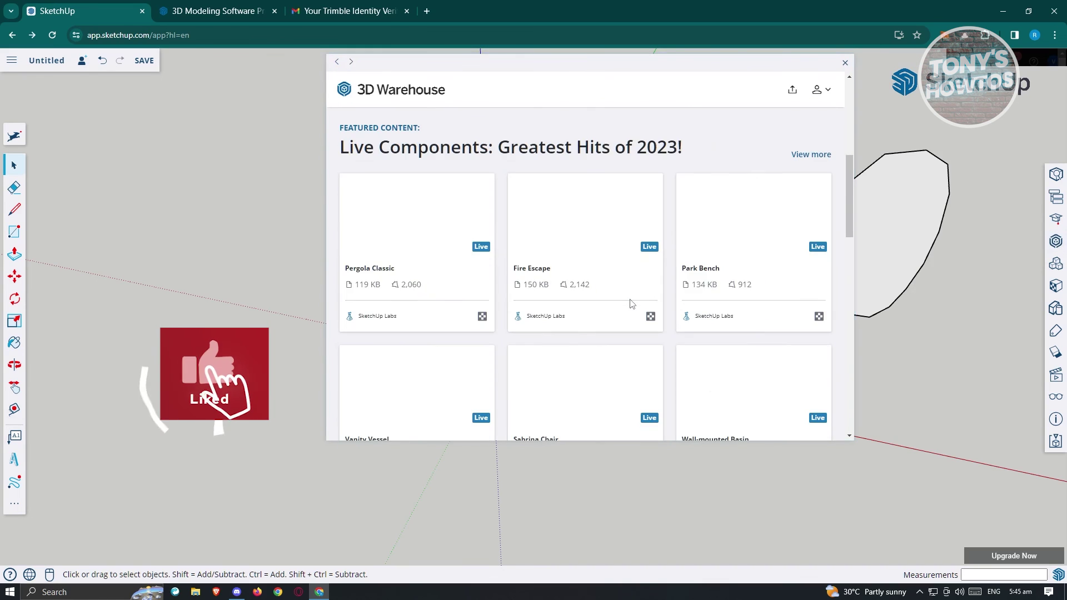
scroll(629, 303, "down", 5)
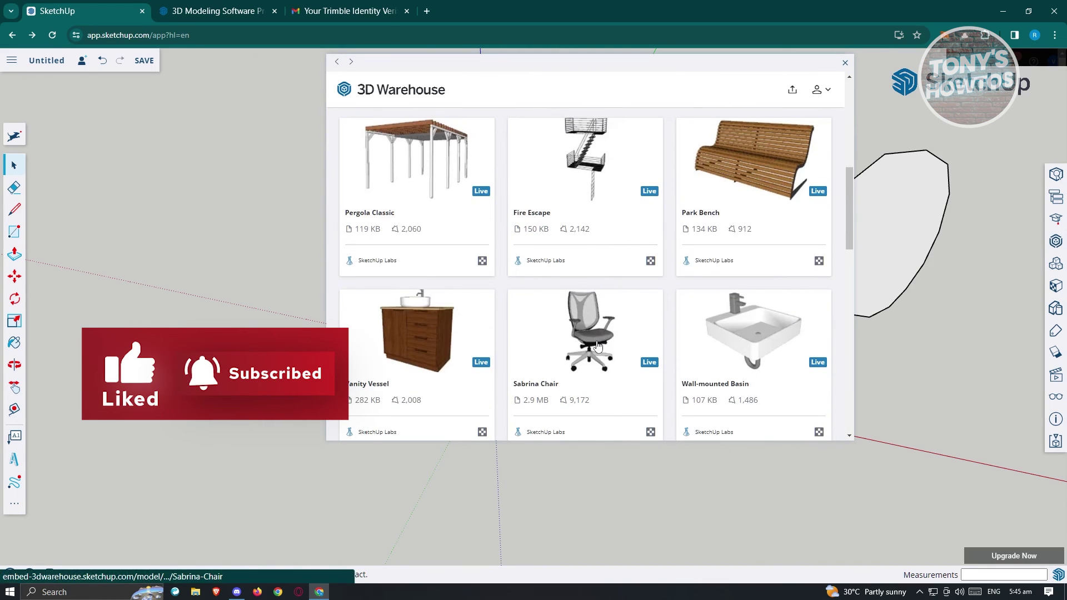
scroll(598, 345, "up", 5)
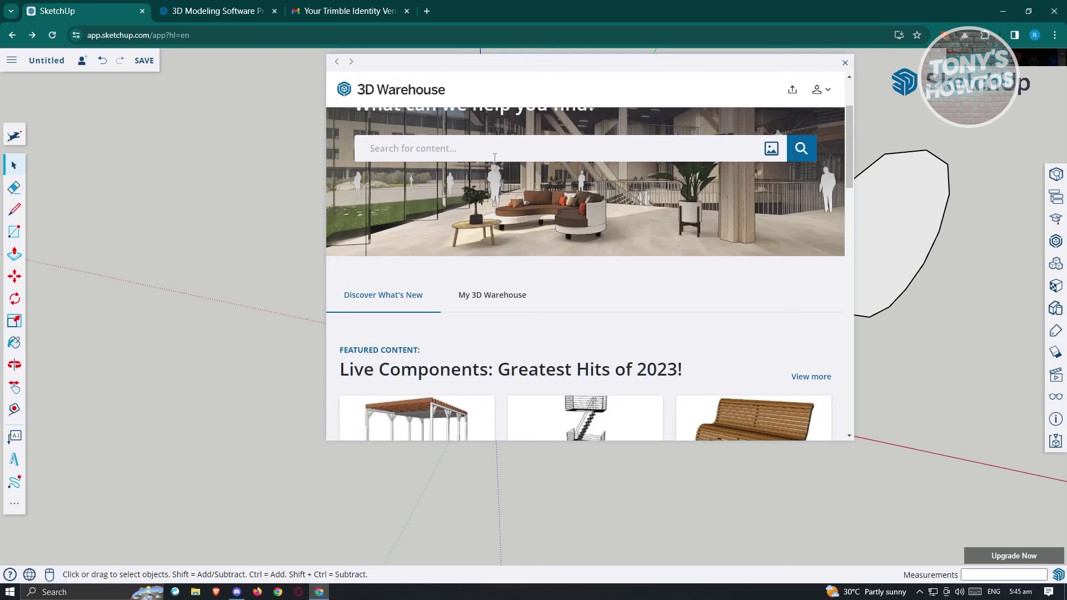
scroll(486, 151, "down", 5)
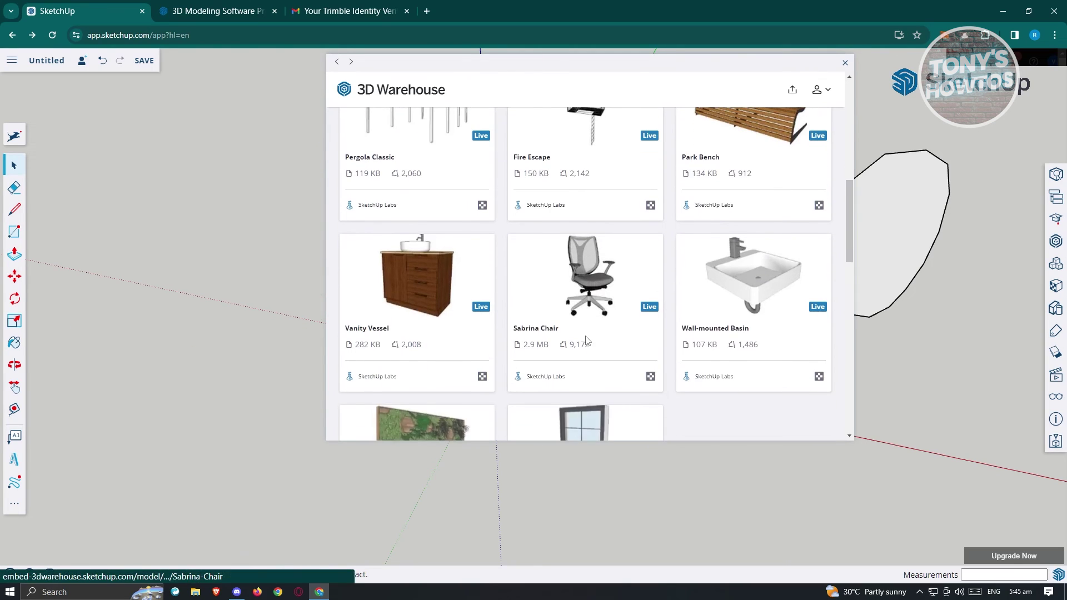
left_click(609, 285)
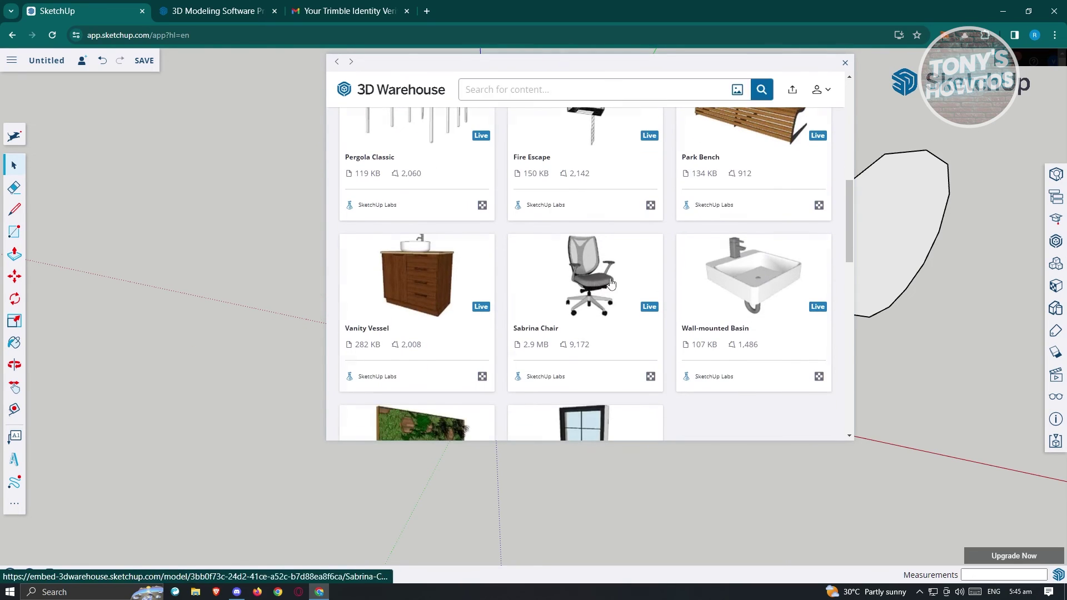
scroll(675, 233, "down", 5)
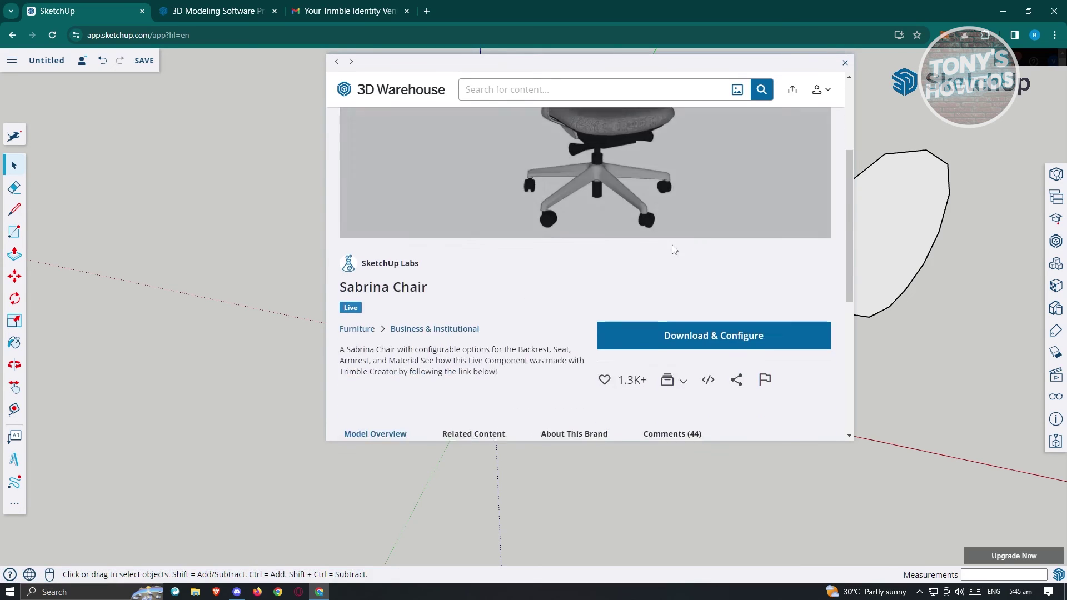
left_click(725, 229)
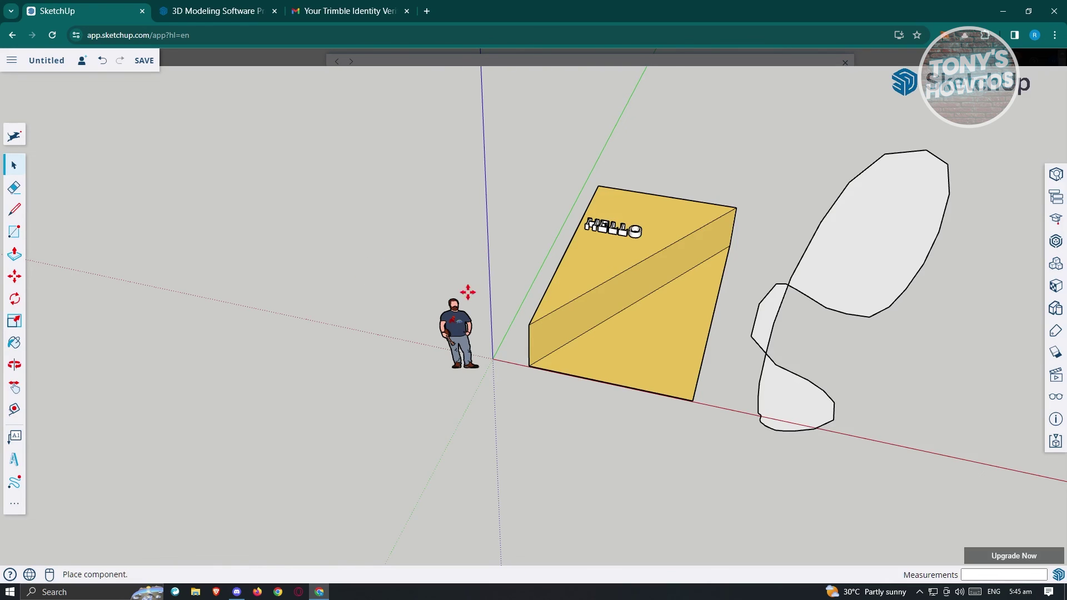
left_click(649, 332)
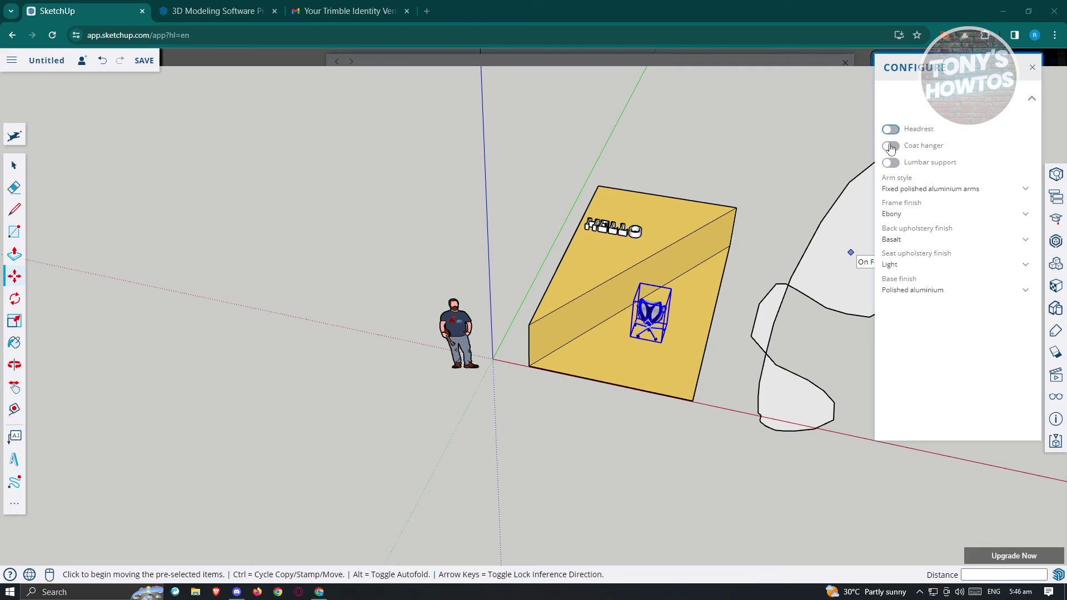
- Enable the coat hanger and lumbar support options of the placed Sabrina Chair
left_click(891, 147)
left_click(890, 163)
middle_click_drag(758, 239, 436, 217)
key("m")
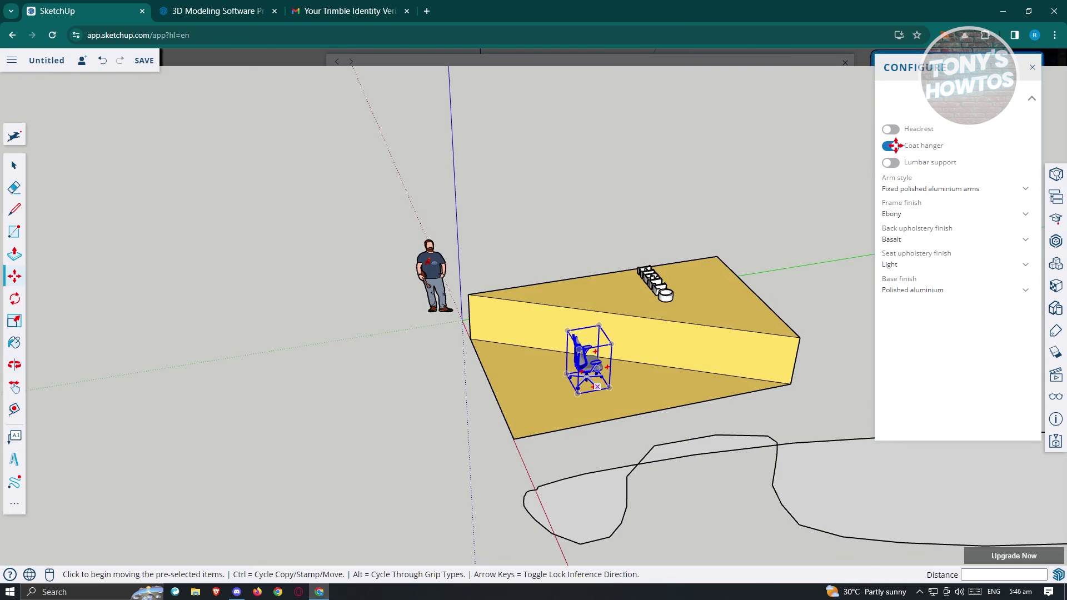
left_click(891, 163)
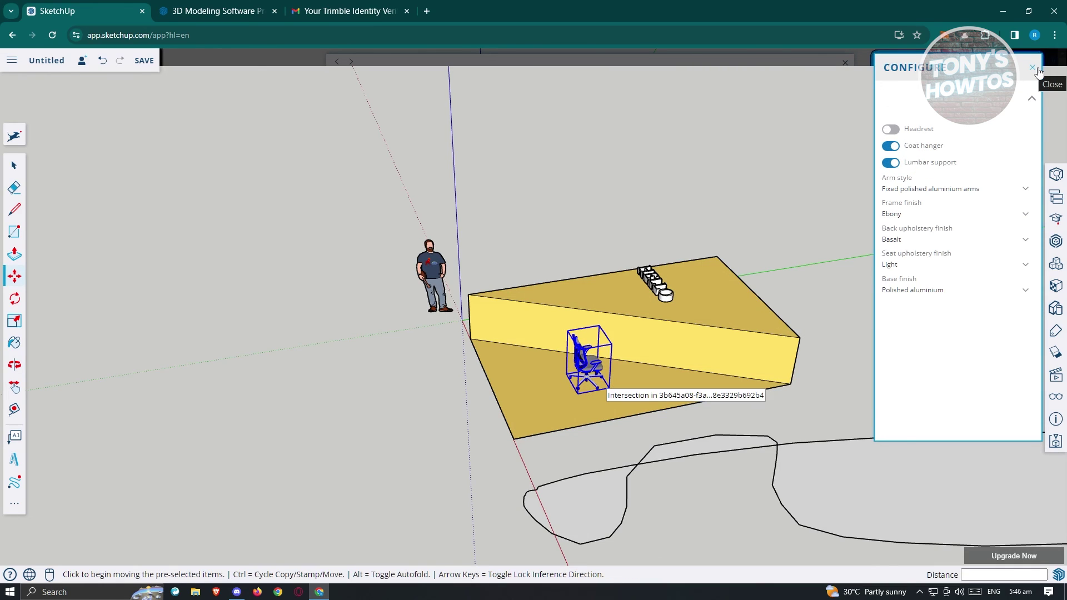
left_click(1033, 68)
key("o")
left_click_drag(888, 319, 985, 315)
middle_click_drag(984, 314, 963, 312)
middle_click_drag(889, 317, 1029, 400)
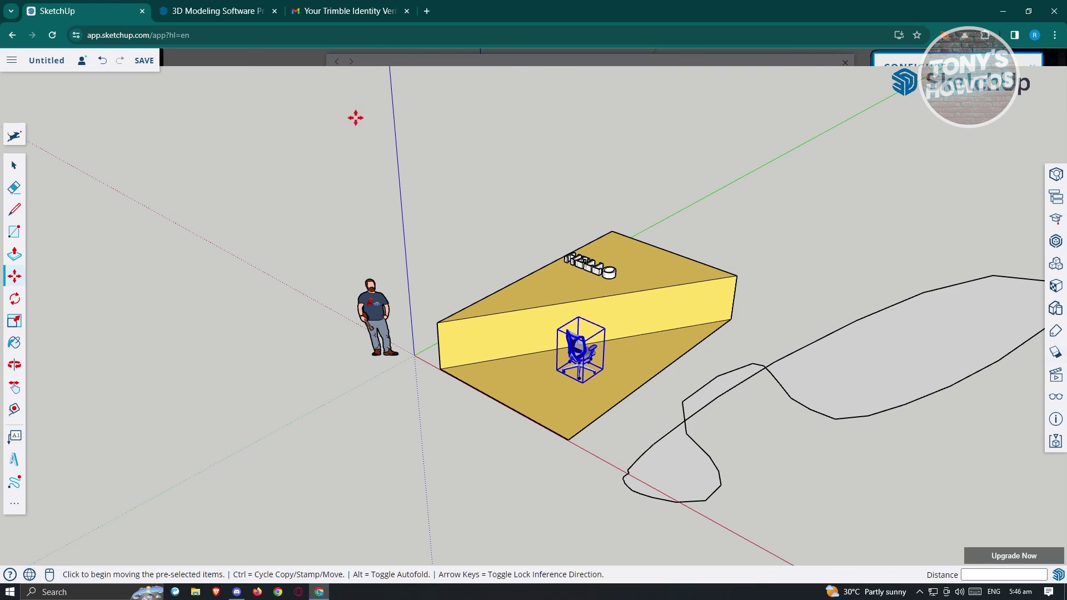
- Save the model as TEST in the SketchUp project folder without purging unused items
left_click(145, 60)
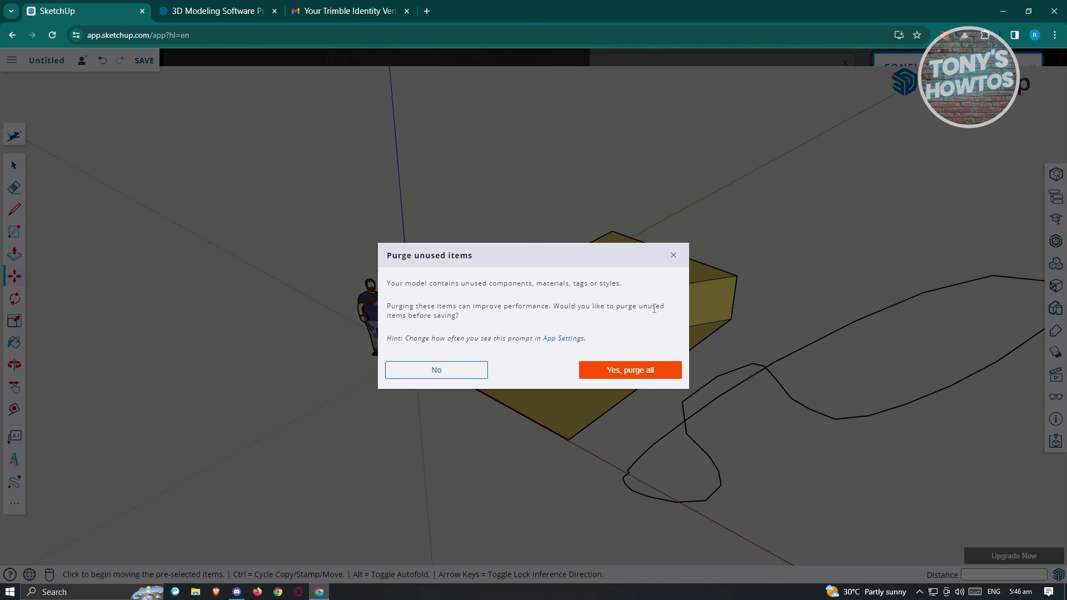
left_click(460, 373)
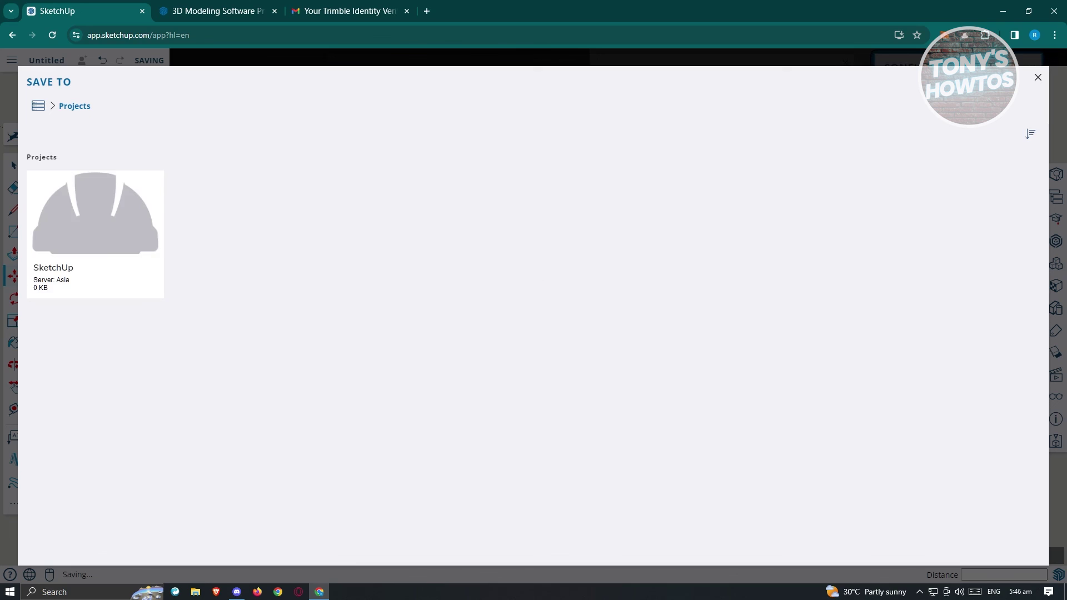
left_click(108, 243)
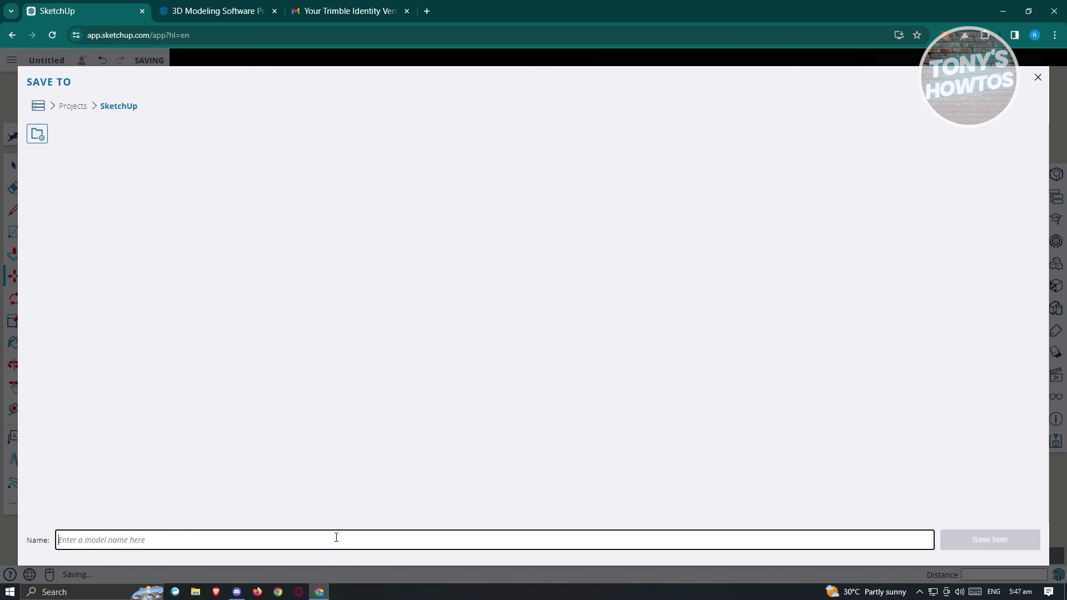
type("TEST")
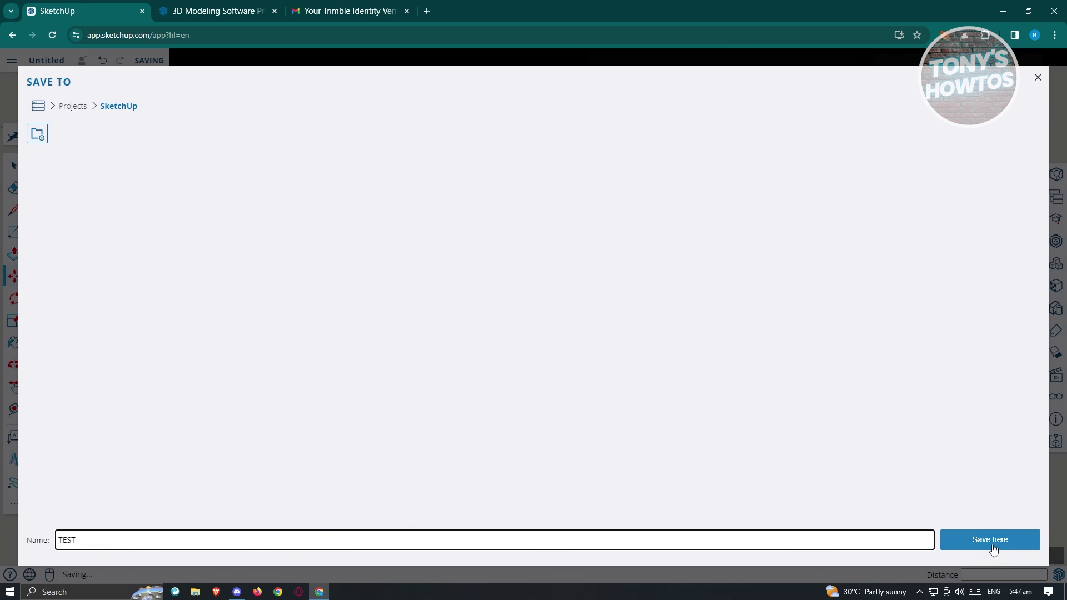
left_click(992, 541)
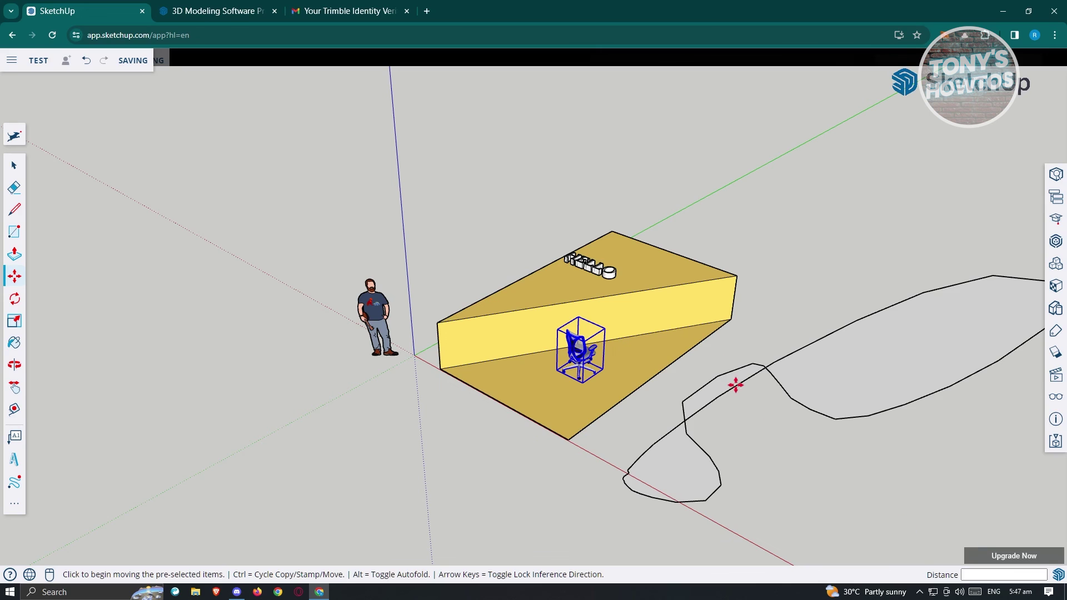
- Close the model and return to the home page, declining to purge unused items
middle_click_drag(741, 255, 748, 260)
left_click(8, 58)
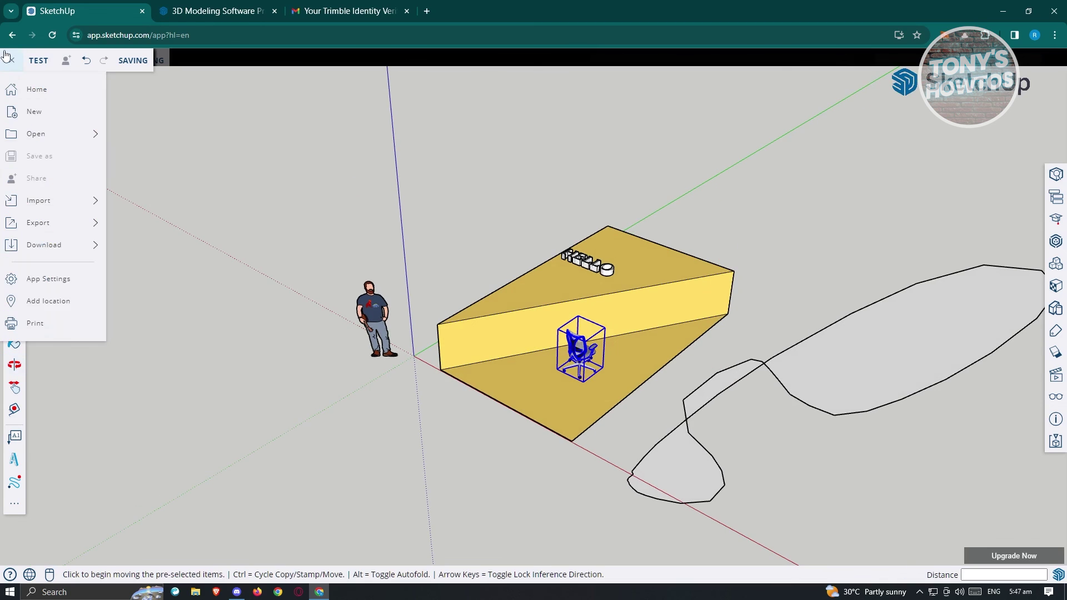
left_click(35, 90)
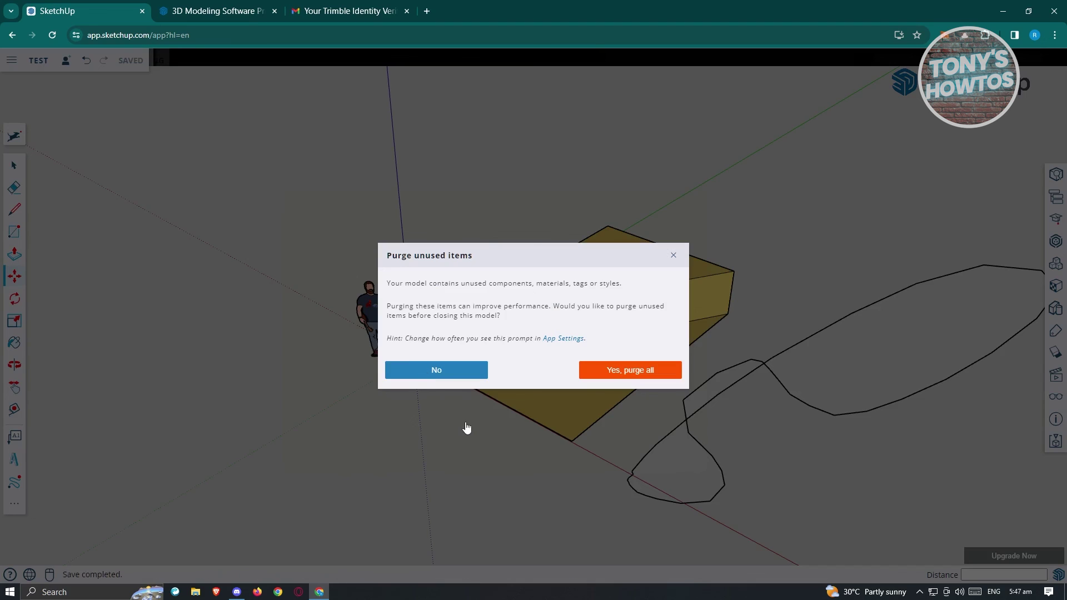
left_click(436, 369)
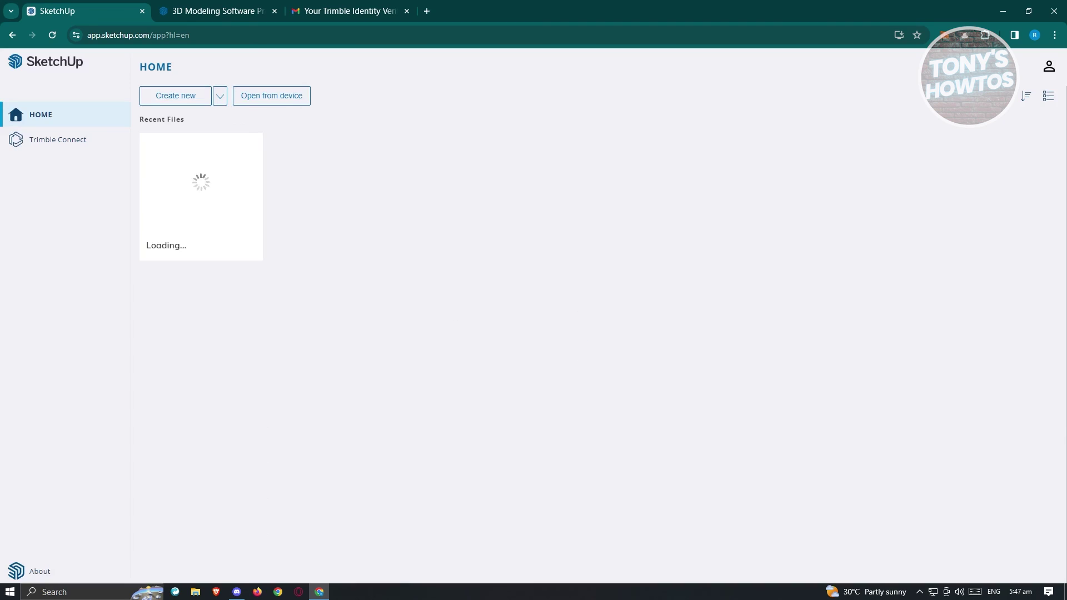